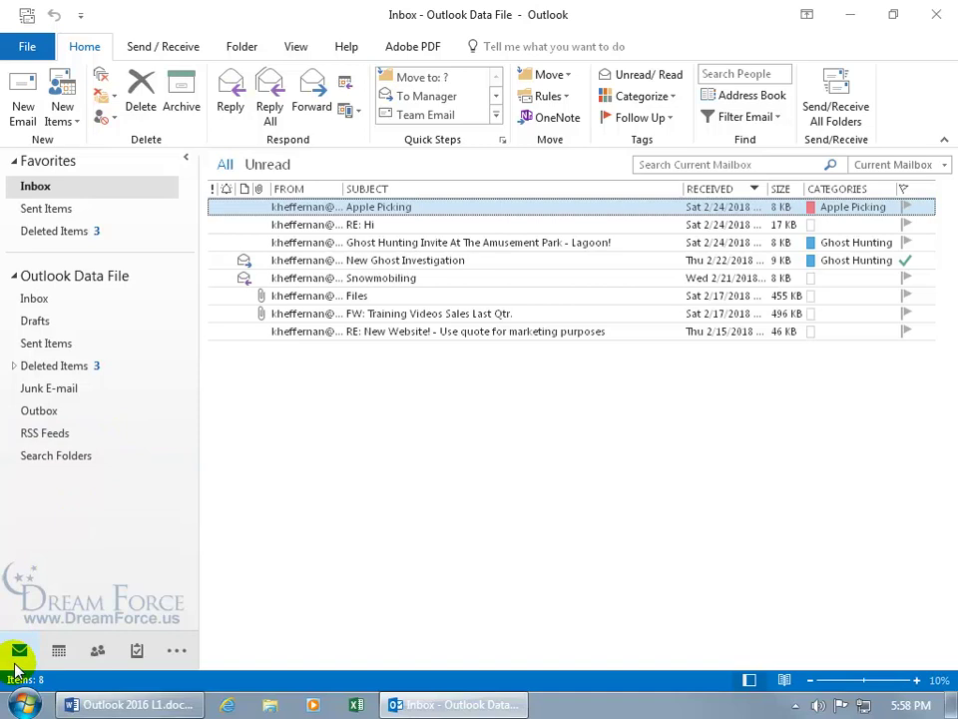
# Peek at the Calendar and People previews on the navigation bar.
pyautogui.moveTo(59, 659)
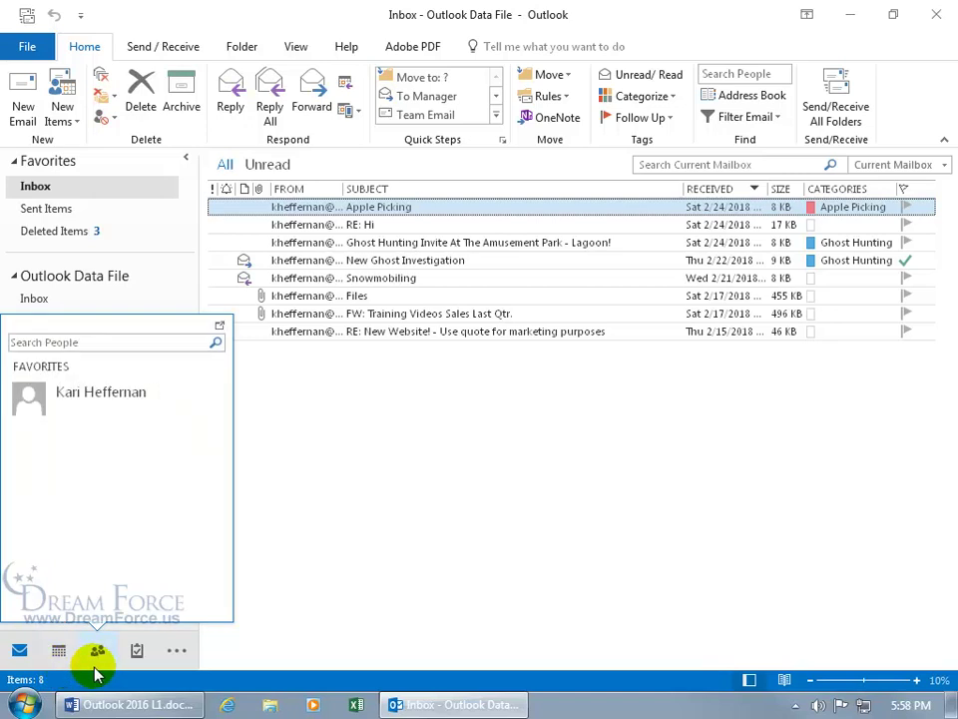
pyautogui.moveTo(140, 679)
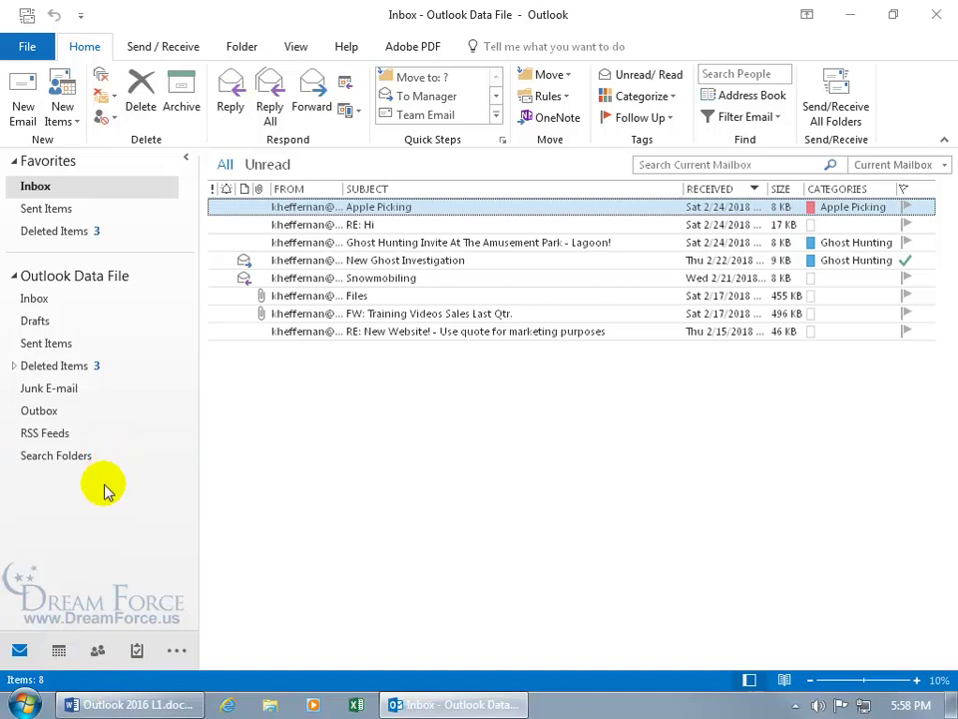
# Switch to the Calendar view, then to the People contacts list.
pyautogui.click(61, 650)
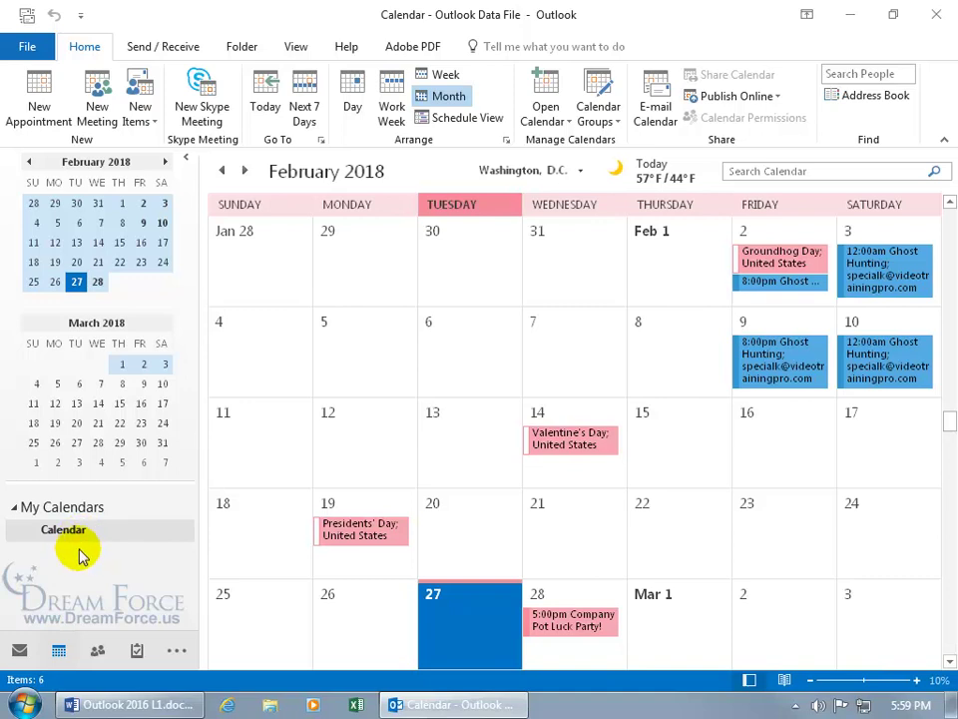
pyautogui.click(97, 650)
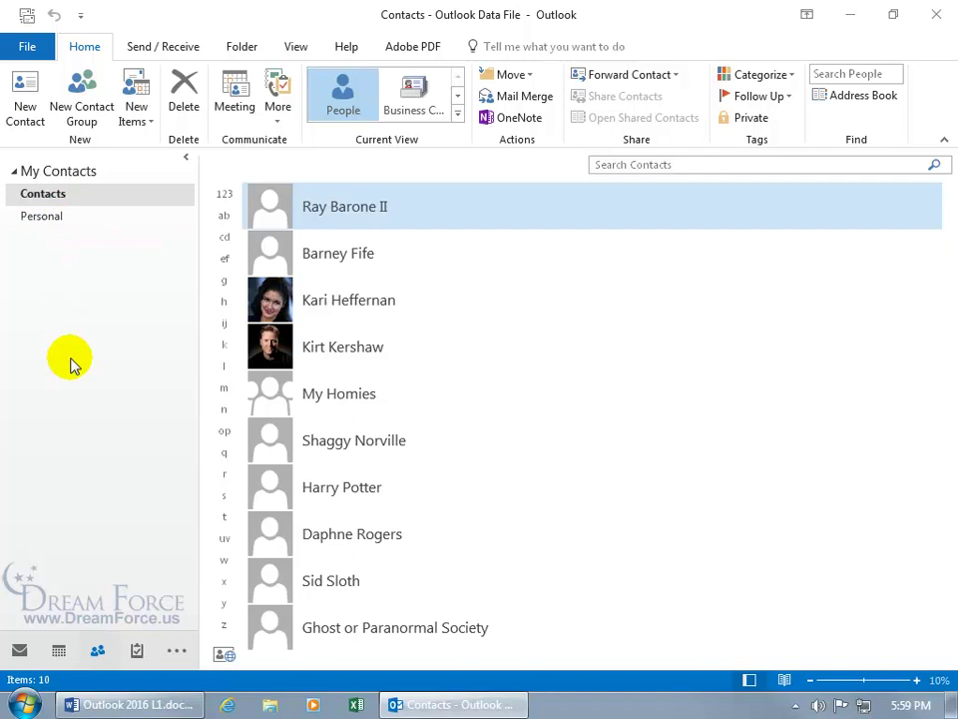
# Return to Mail, inspect the Outlook Data File and Drafts context menus, then open Drafts.
pyautogui.click(22, 650)
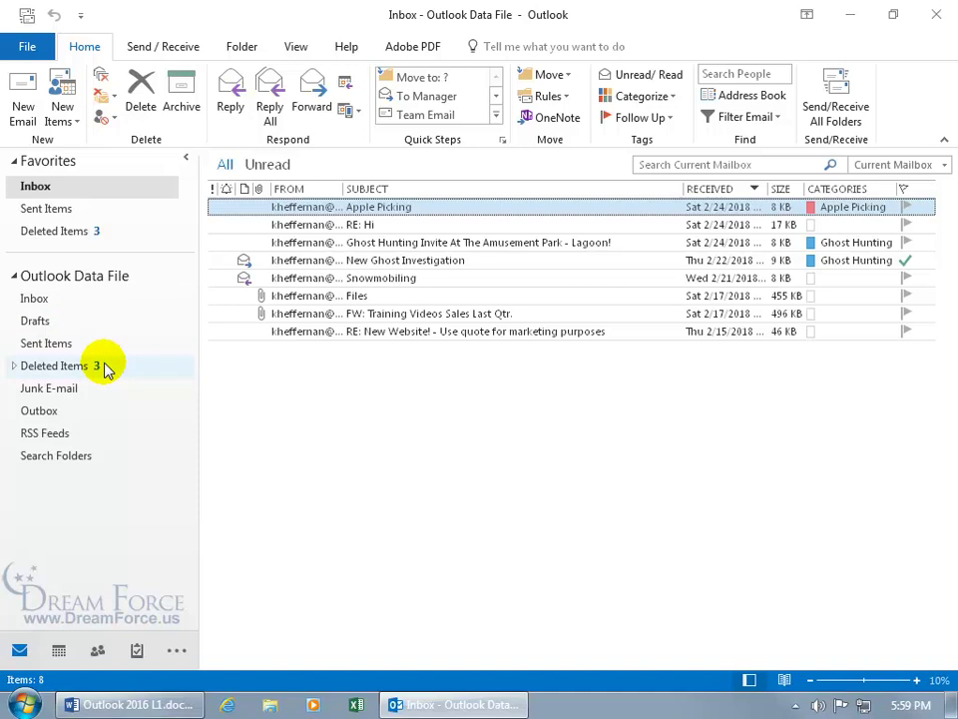
pyautogui.rightClick(65, 276)
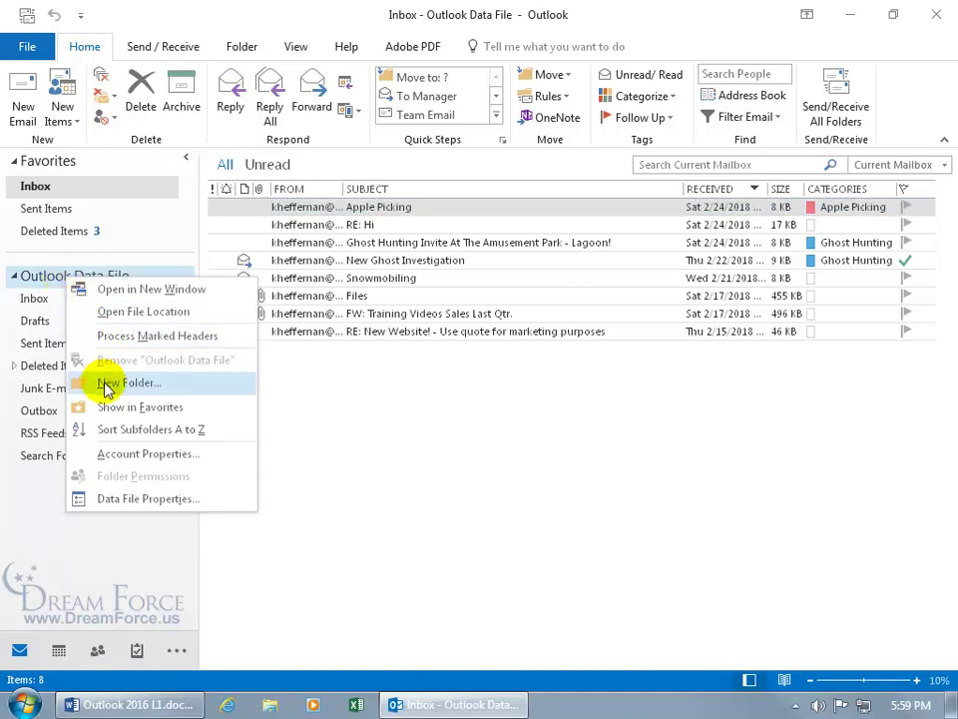
pyautogui.rightClick(35, 322)
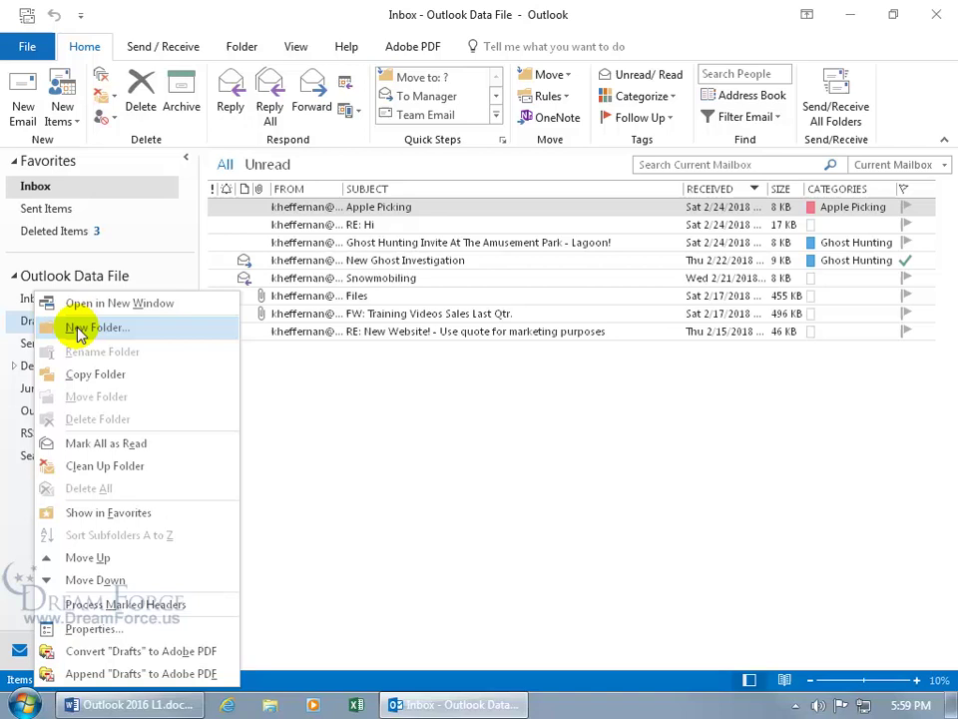
pyautogui.click(28, 325)
pyautogui.click(30, 322)
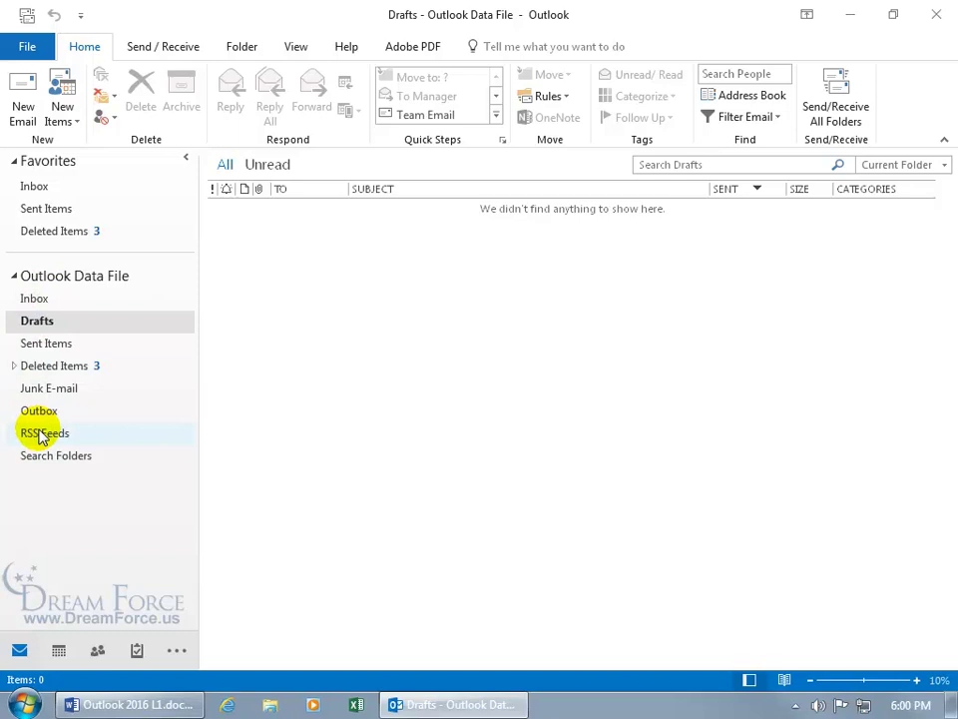
# Create a folder named 'New Products' under Outlook Data File.
pyautogui.rightClick(66, 282)
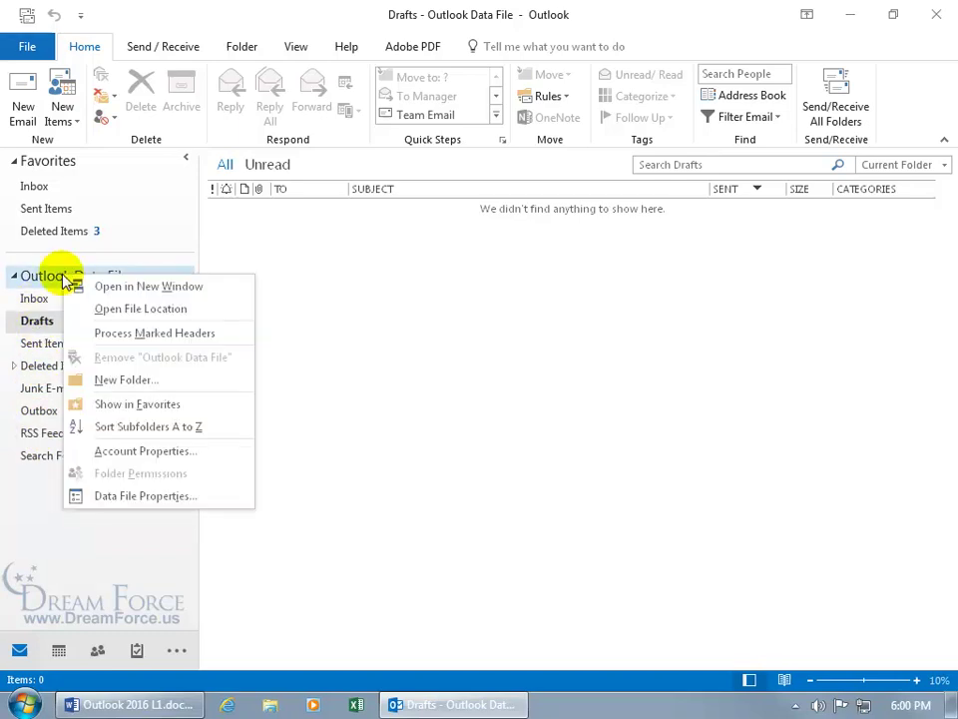
pyautogui.click(111, 379)
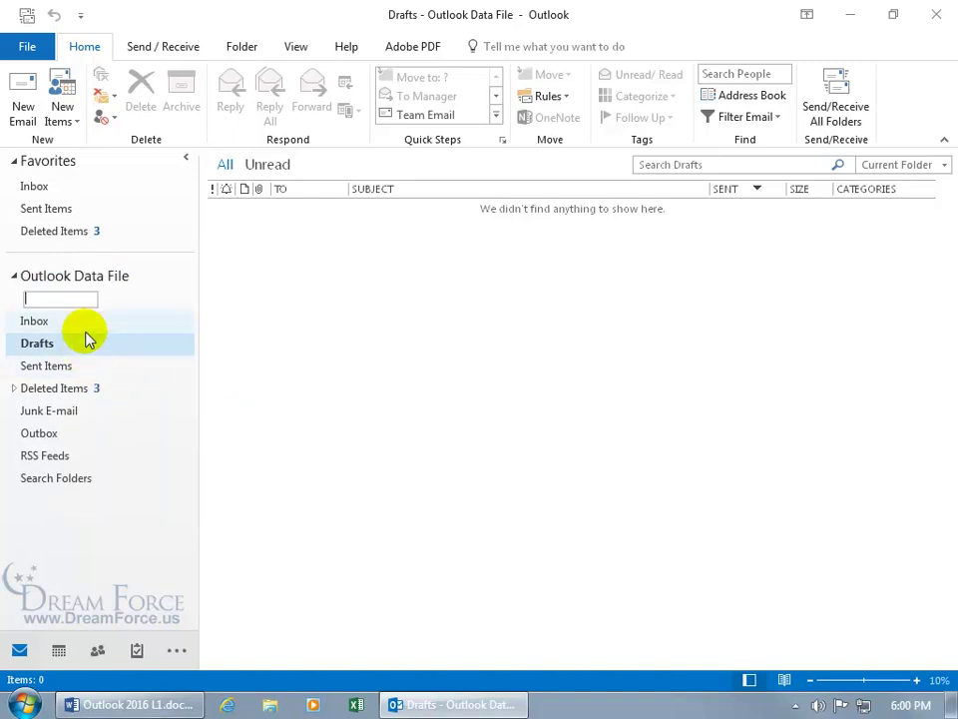
pyautogui.write('New Products')
pyautogui.press('Return')
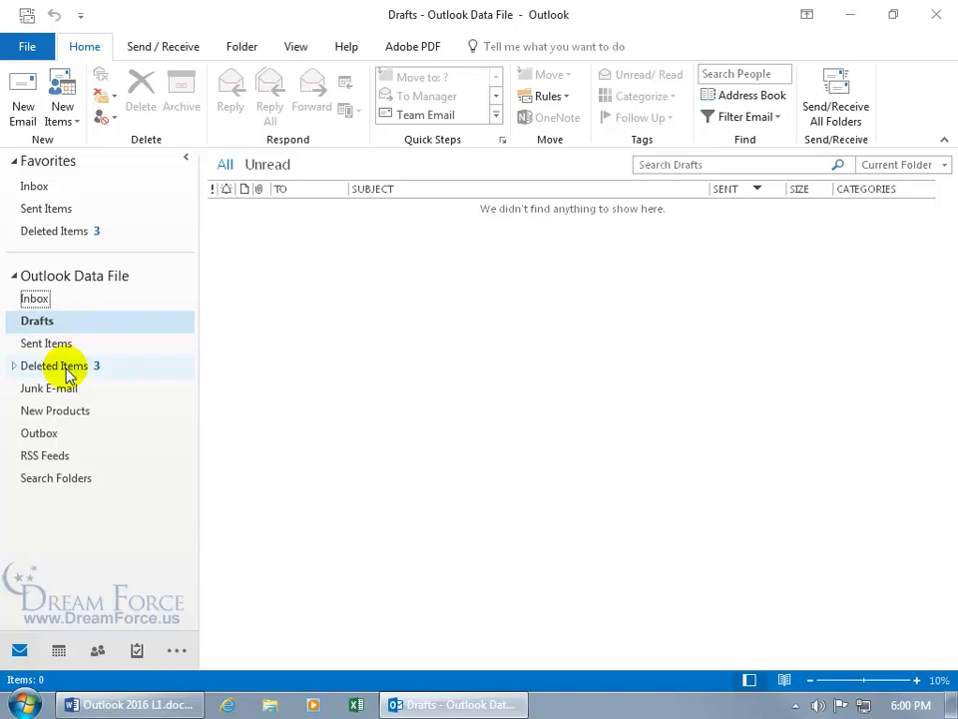
# Start a subfolder inside New Products, then cancel it.
pyautogui.rightClick(56, 419)
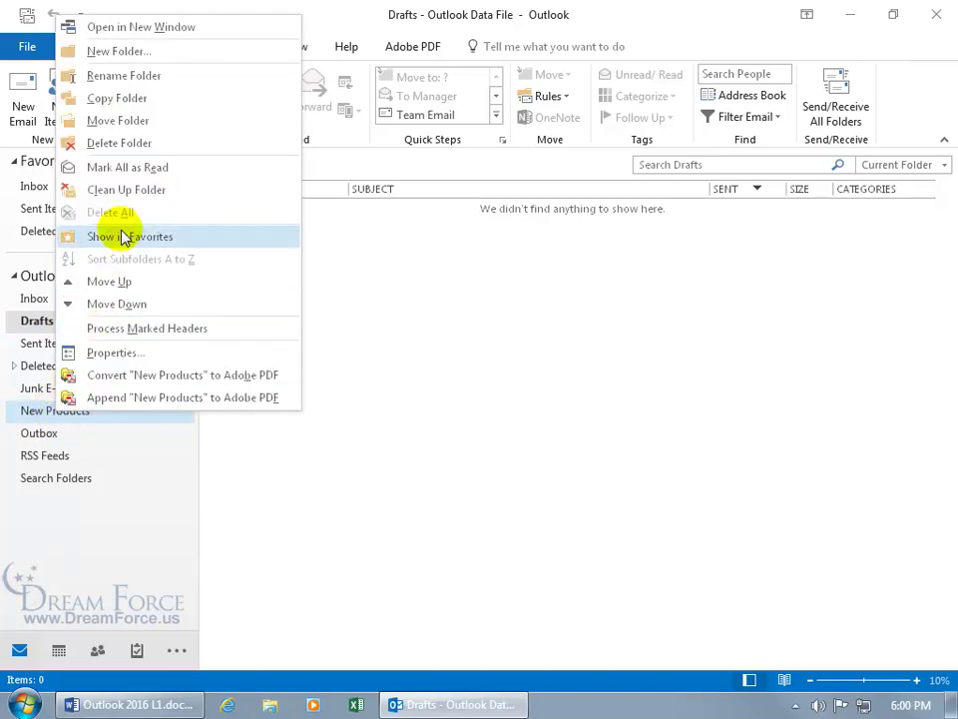
pyautogui.click(150, 56)
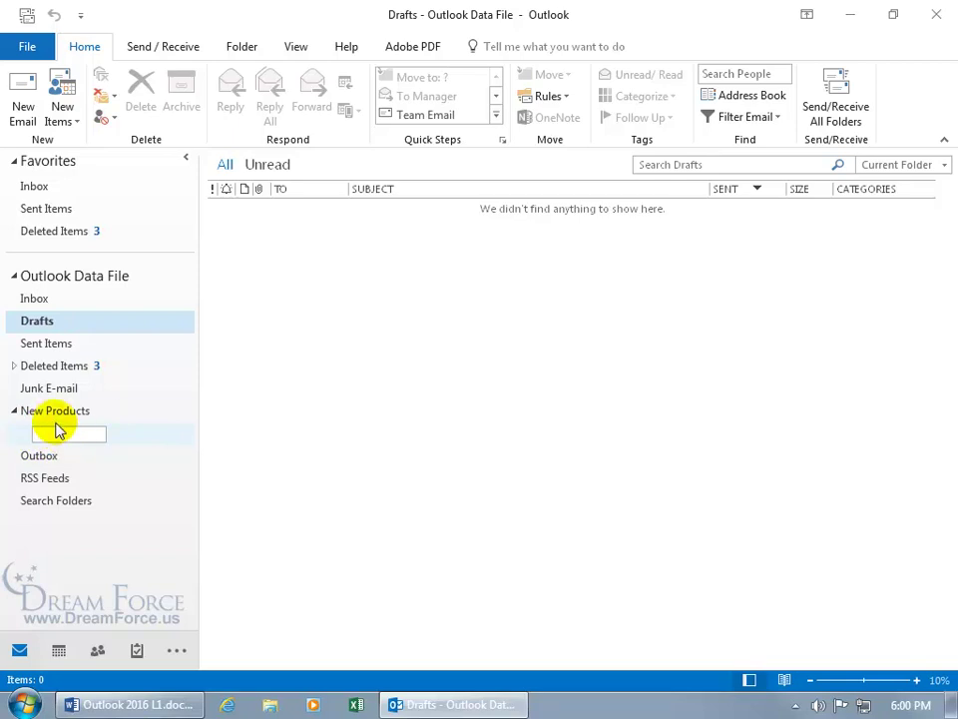
pyautogui.press('Escape')
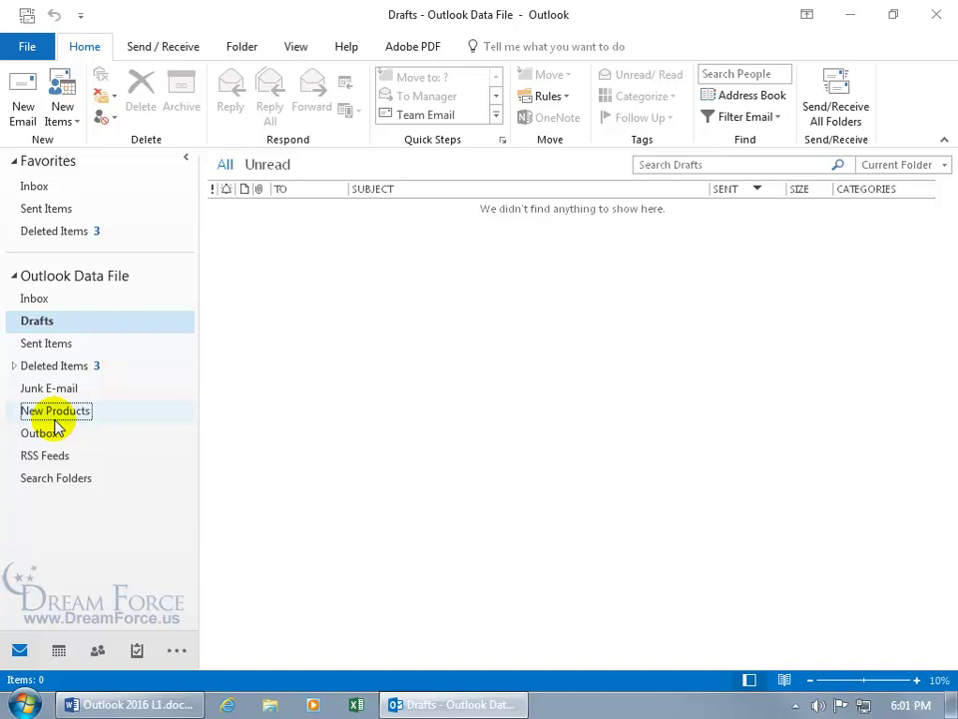
# Show the Folder ribbon and open New Products, briefly viewing Outlook Data File in between.
pyautogui.click(242, 50)
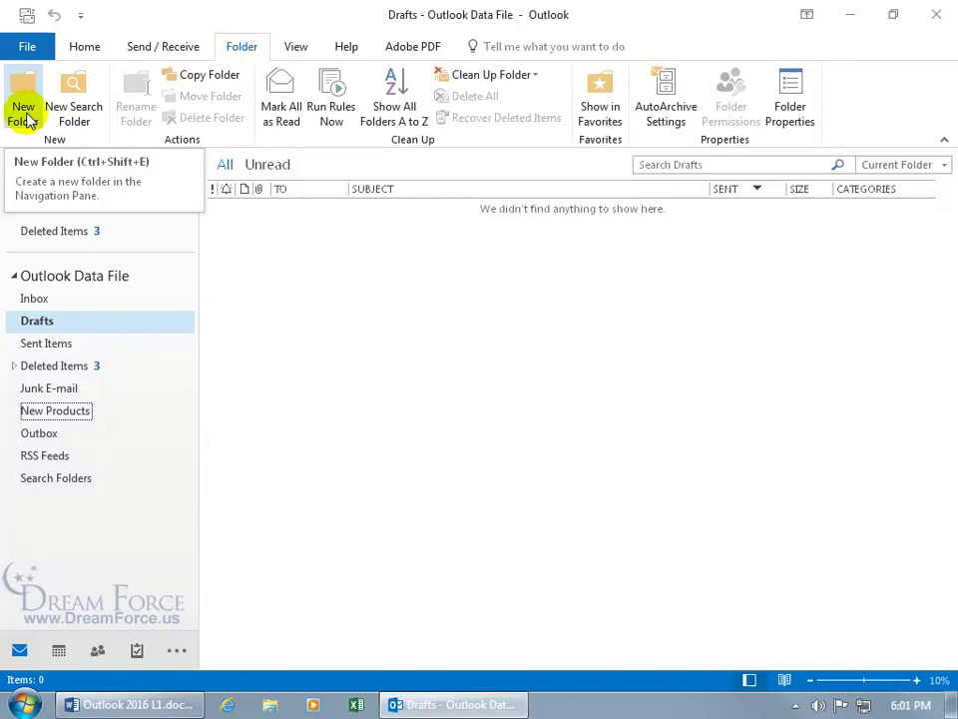
pyautogui.click(31, 415)
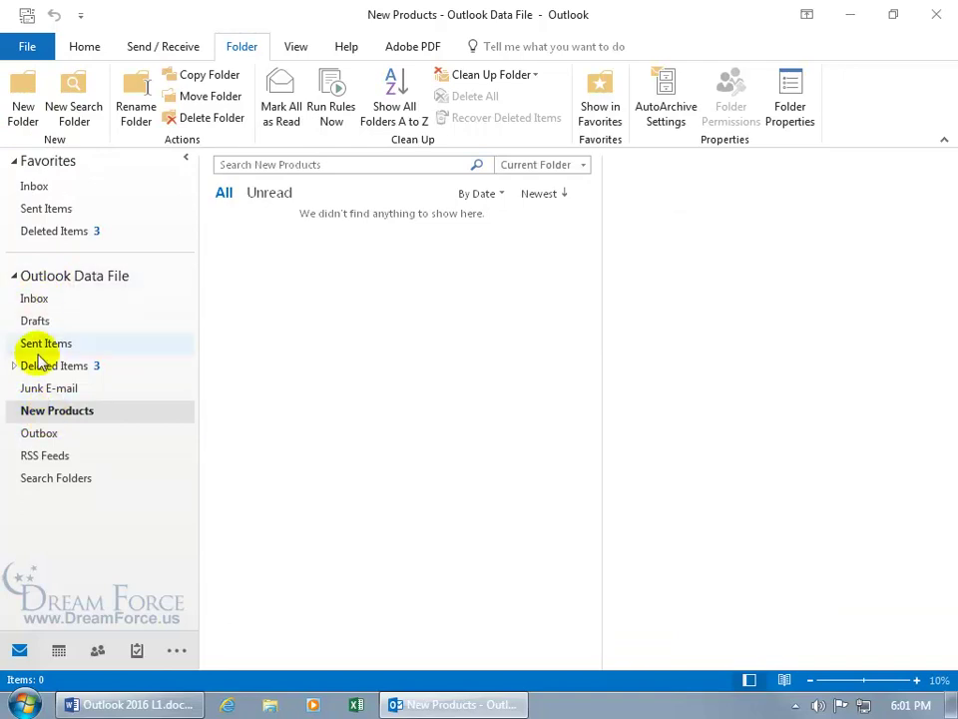
pyautogui.click(45, 279)
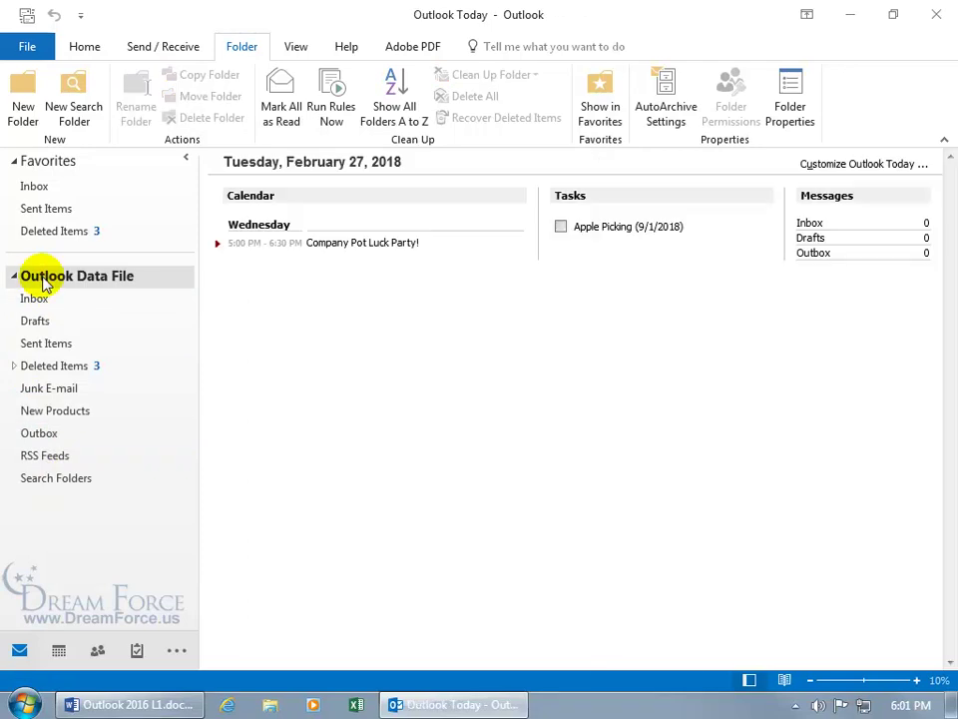
pyautogui.click(52, 410)
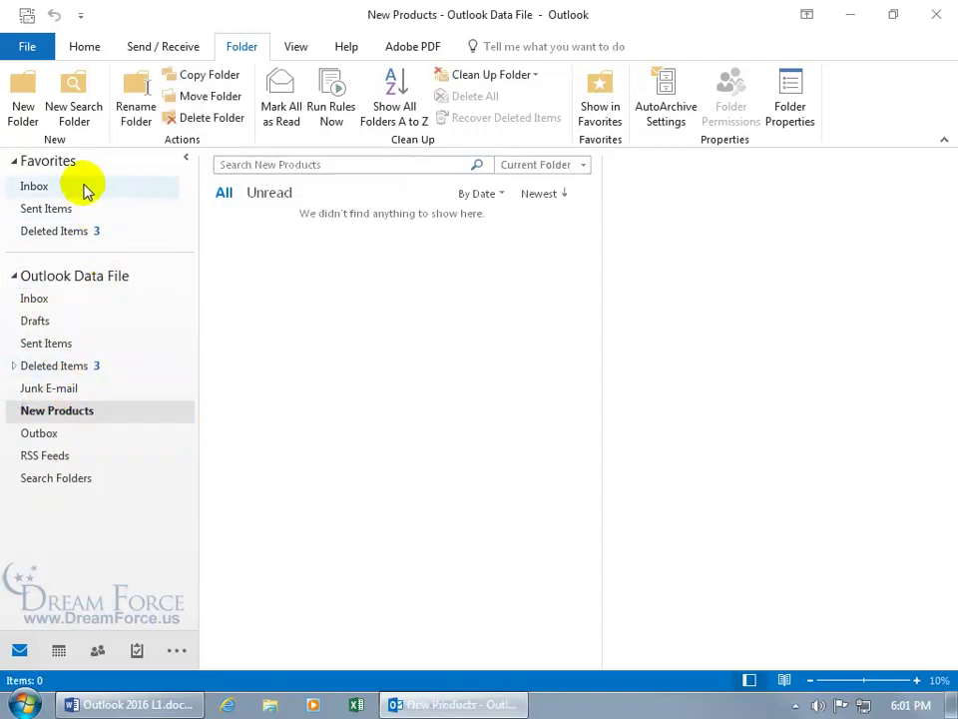
# Create a 'Colors' folder holding Mail and Post Items inside New Products.
pyautogui.click(22, 110)
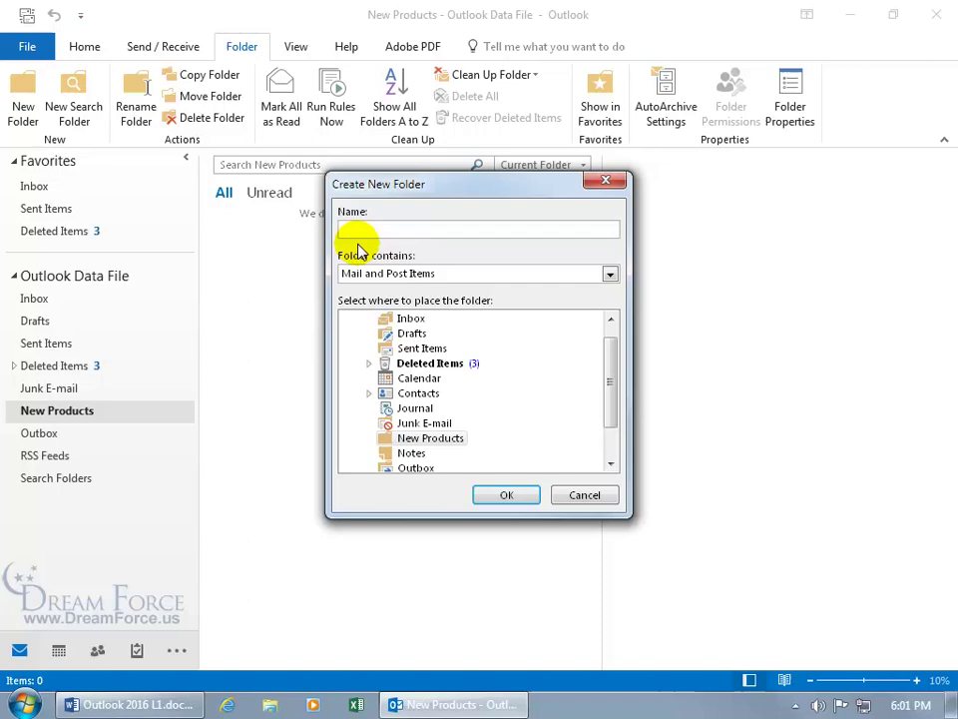
pyautogui.write('Colors')
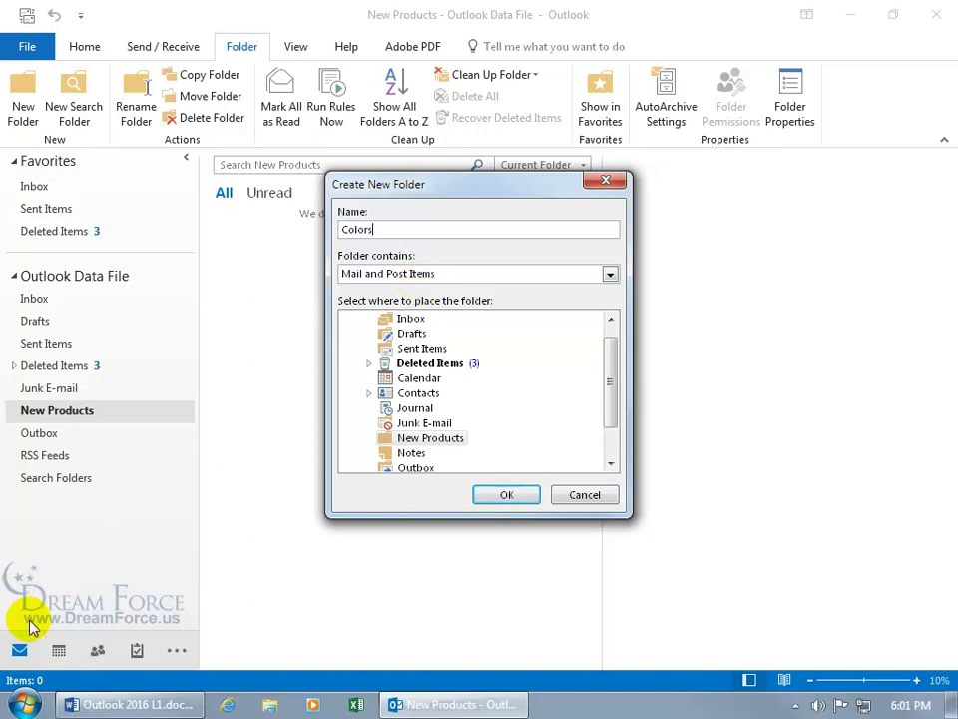
pyautogui.click(609, 274)
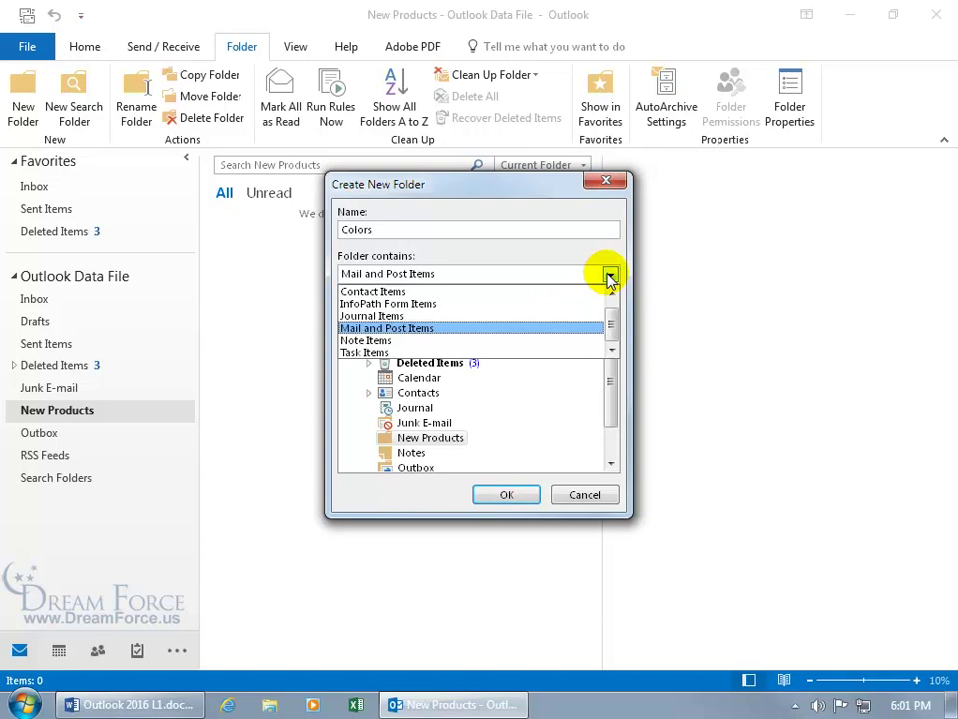
pyautogui.click(513, 290)
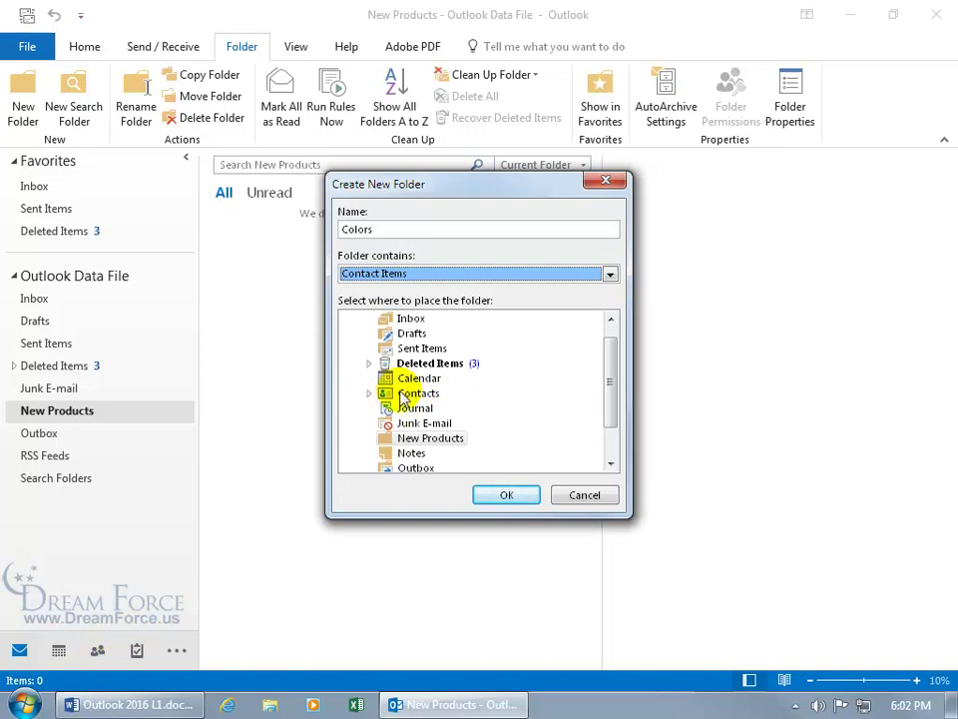
pyautogui.click(609, 274)
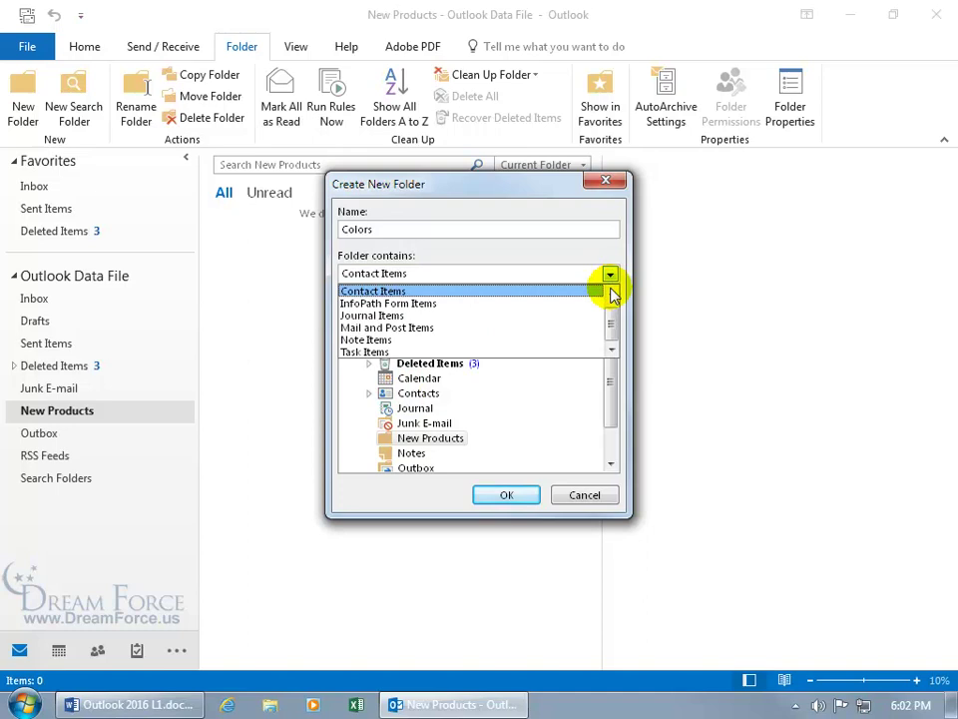
pyautogui.click(582, 329)
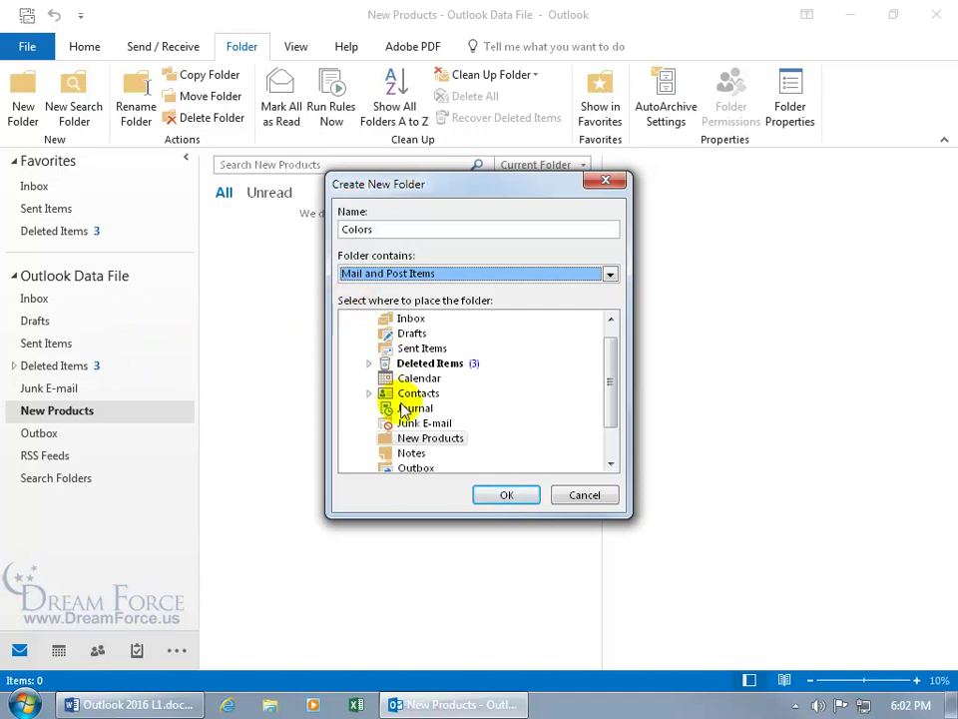
pyautogui.click(403, 444)
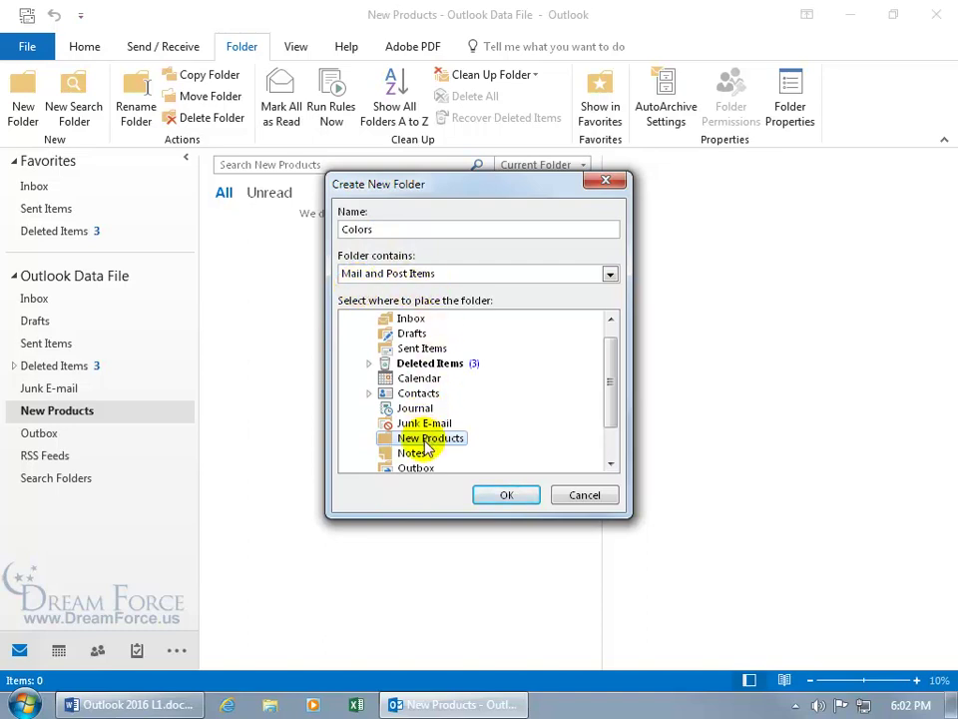
pyautogui.click(495, 497)
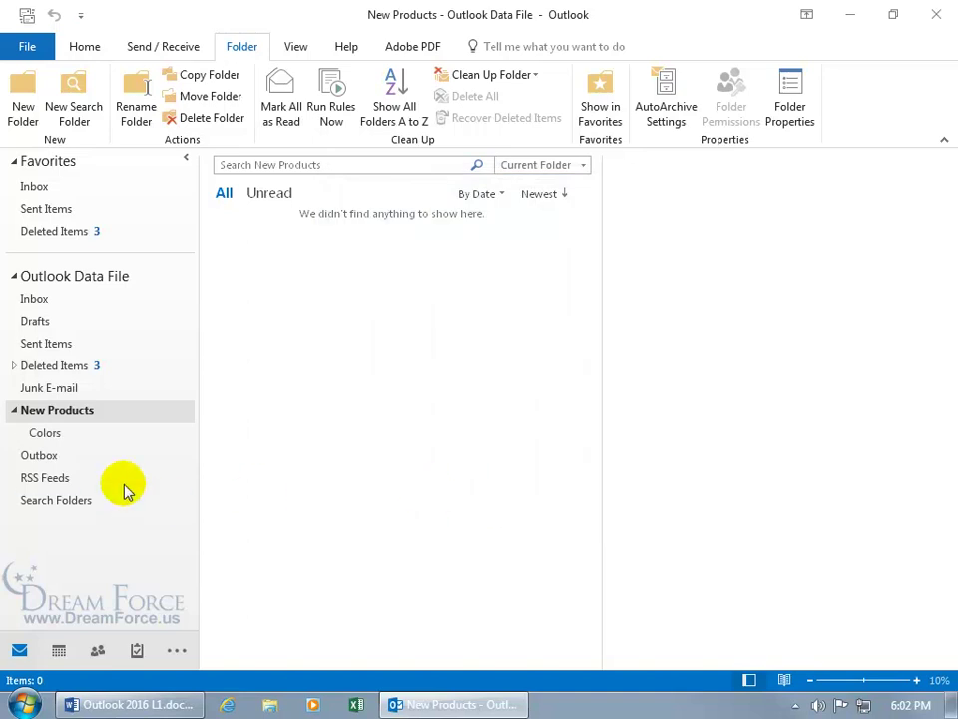
# Collapse, expand, then collapse New Products again to hide its Colors subfolder.
pyautogui.click(14, 412)
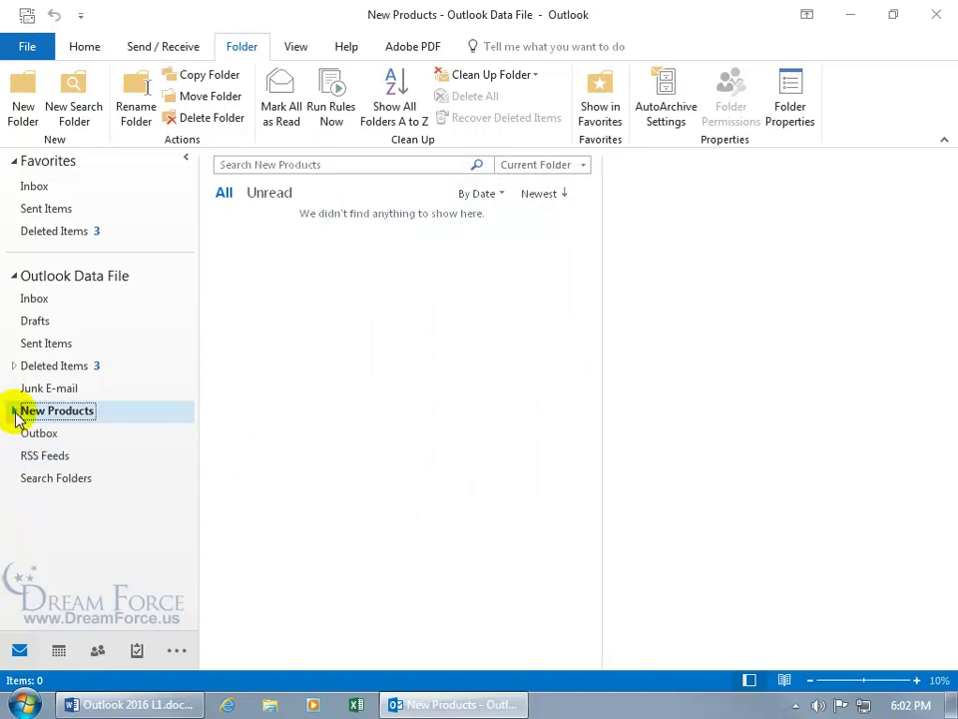
pyautogui.click(14, 412)
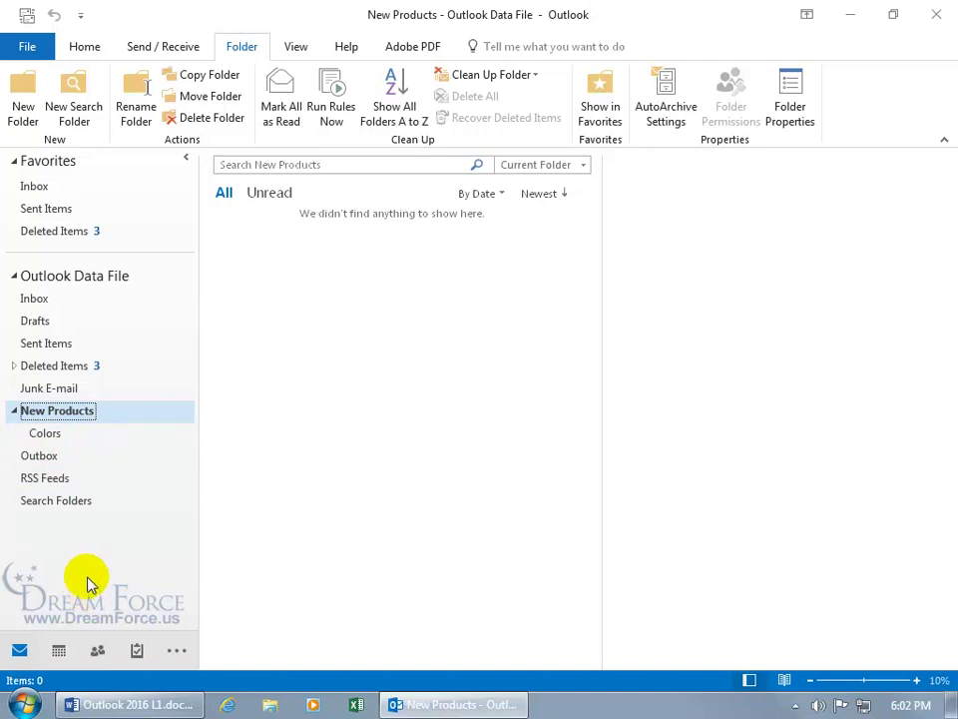
pyautogui.click(15, 411)
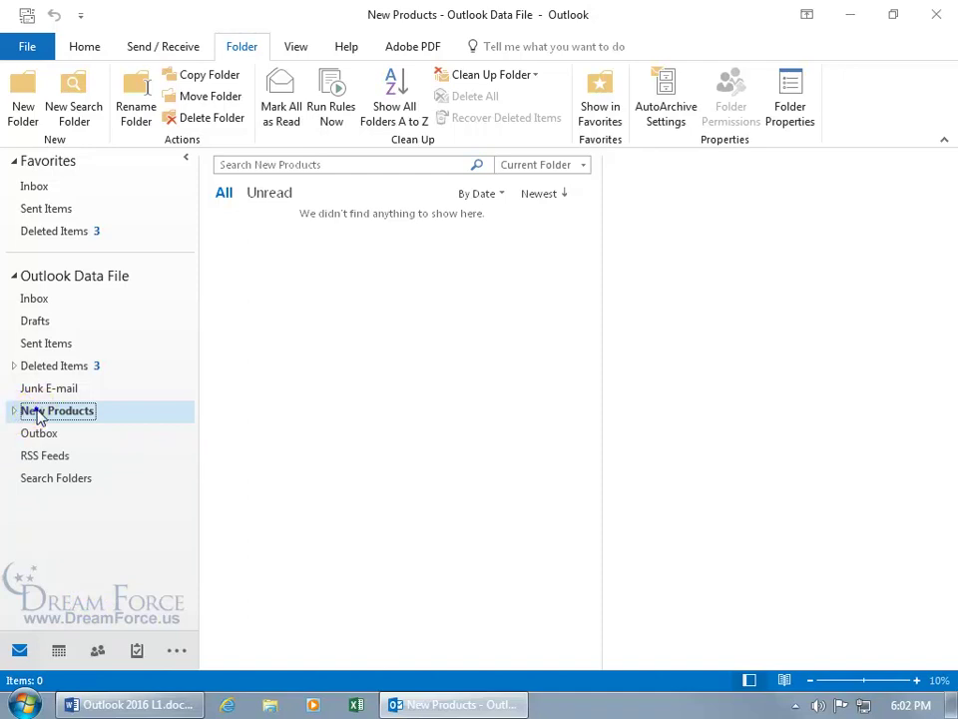
# Return to the Home ribbon and choose Copy Folder from New Products' context menu.
pyautogui.rightClick(37, 414)
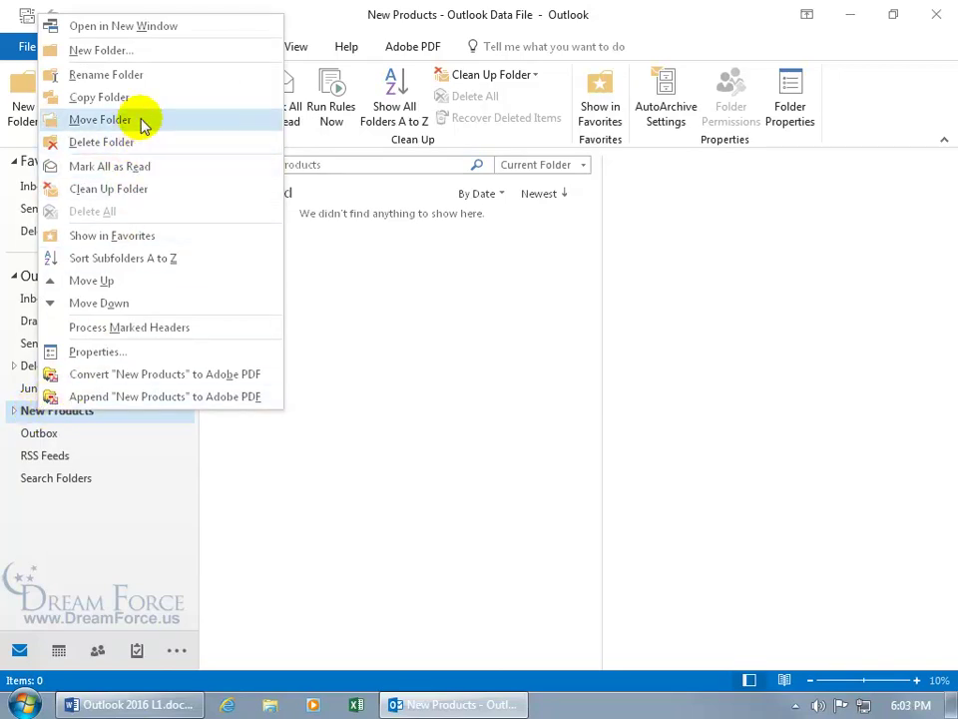
pyautogui.click(384, 346)
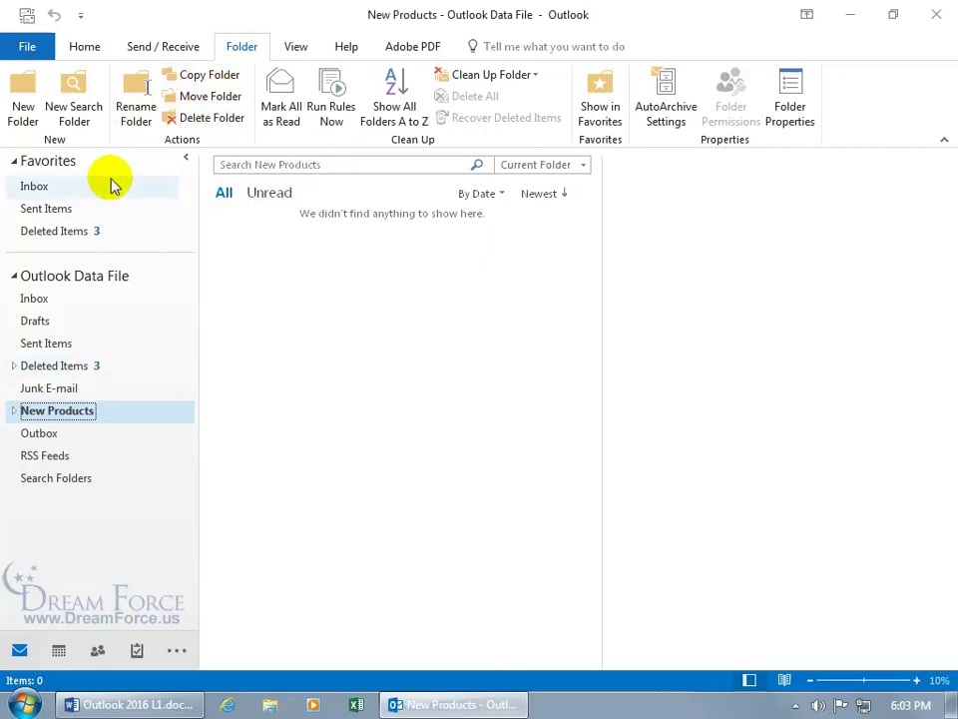
pyautogui.click(86, 48)
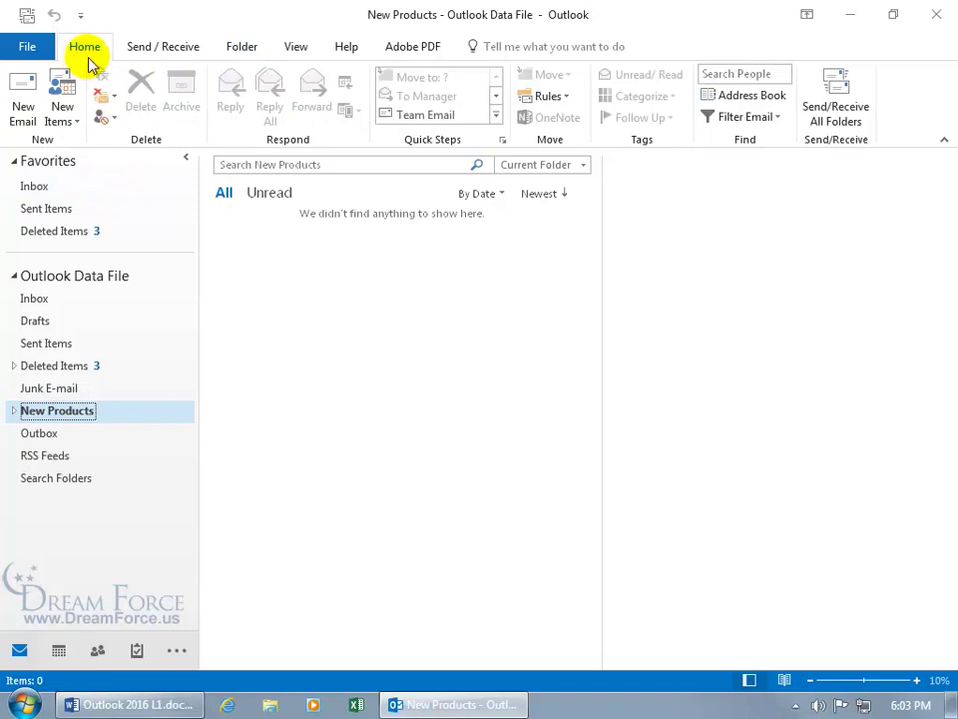
pyautogui.rightClick(49, 412)
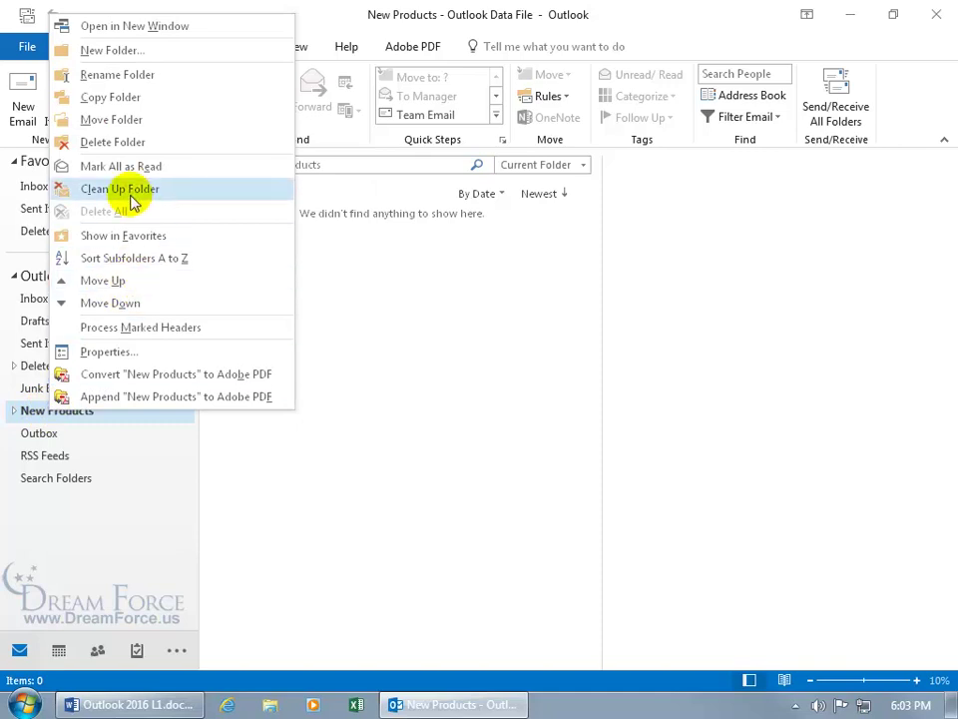
pyautogui.click(97, 99)
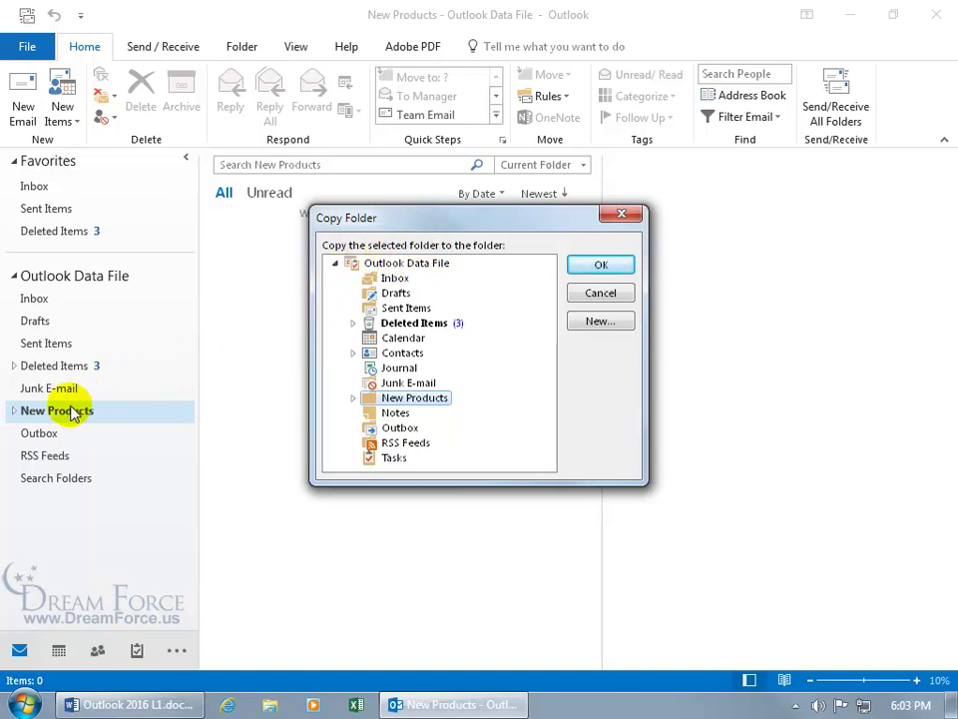
# Copy New Products into Drafts and expand it to reveal the copied Colors subfolder.
pyautogui.click(389, 294)
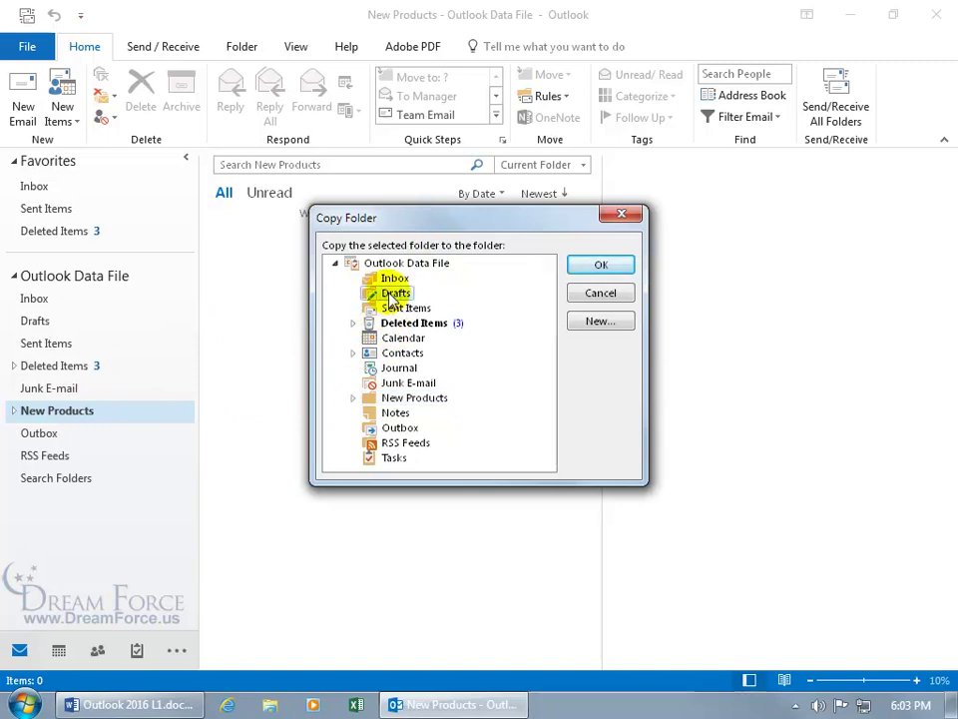
pyautogui.click(601, 266)
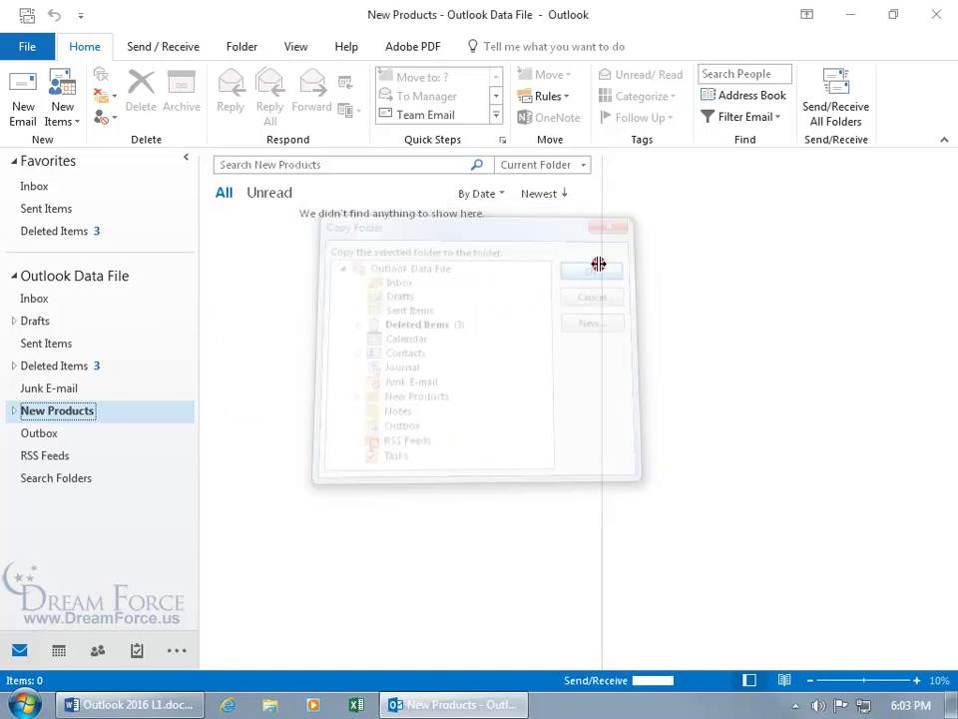
pyautogui.click(14, 321)
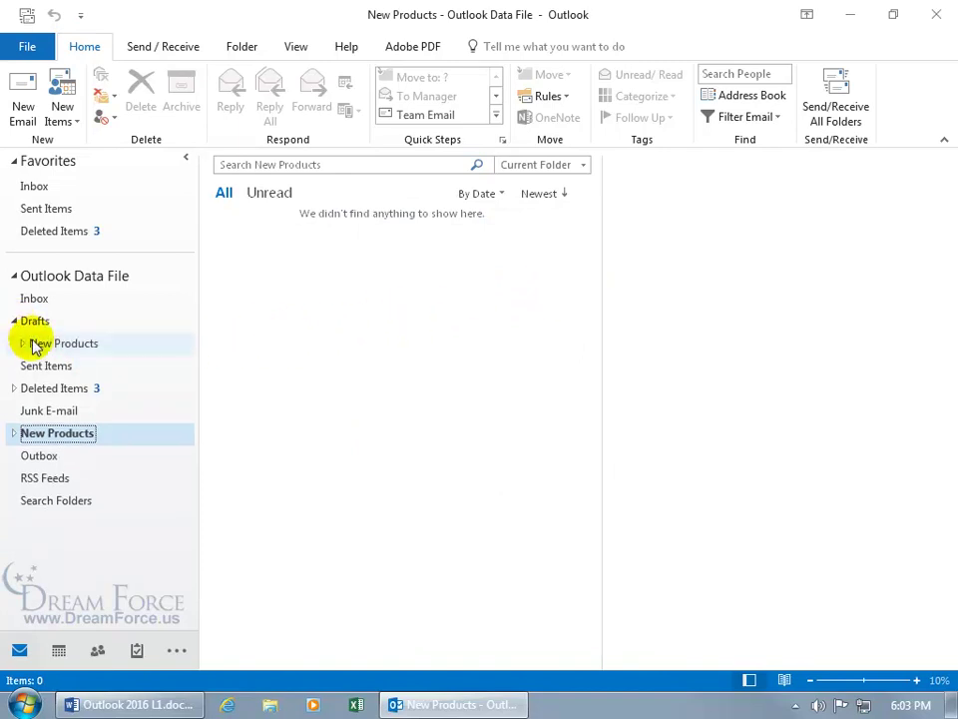
pyautogui.click(23, 344)
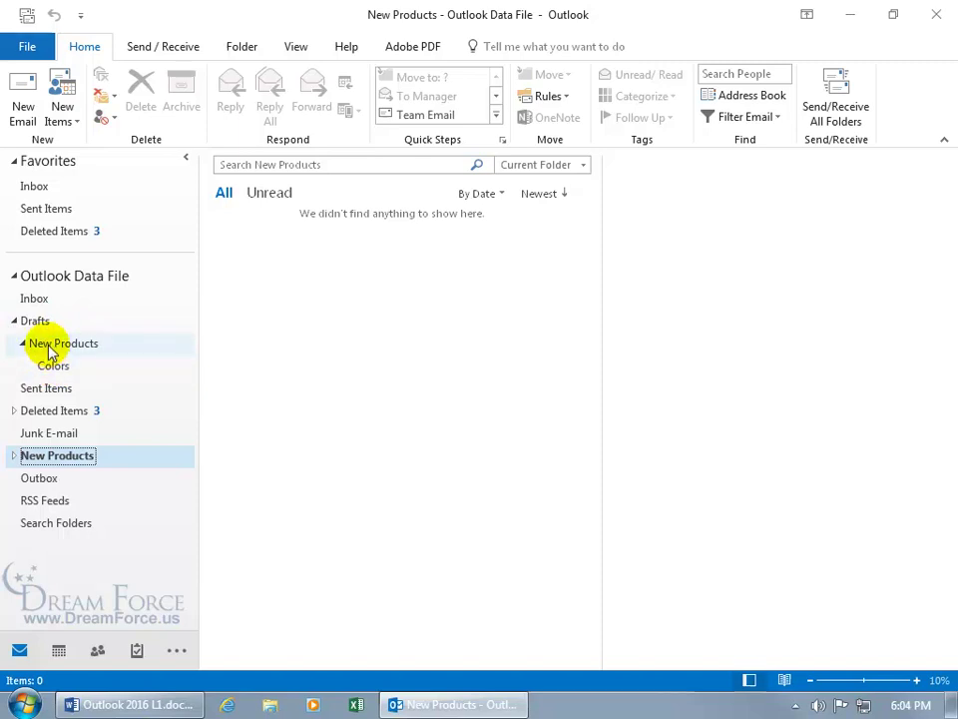
# Delete the New Products copy from Drafts, confirm, and view Deleted Items.
pyautogui.rightClick(49, 354)
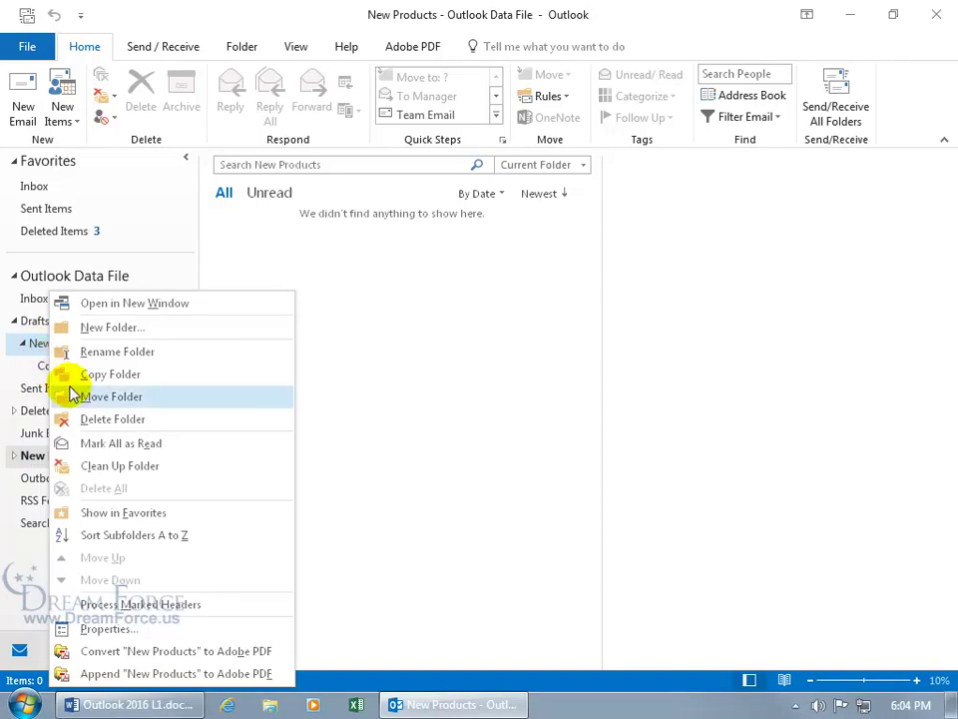
pyautogui.click(95, 419)
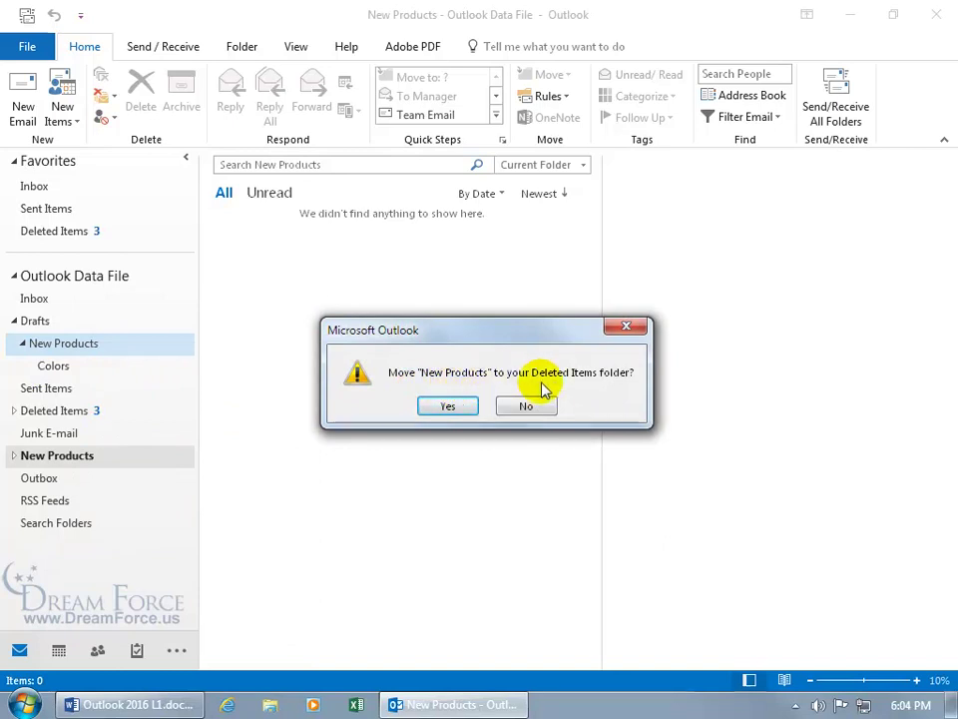
pyautogui.click(454, 404)
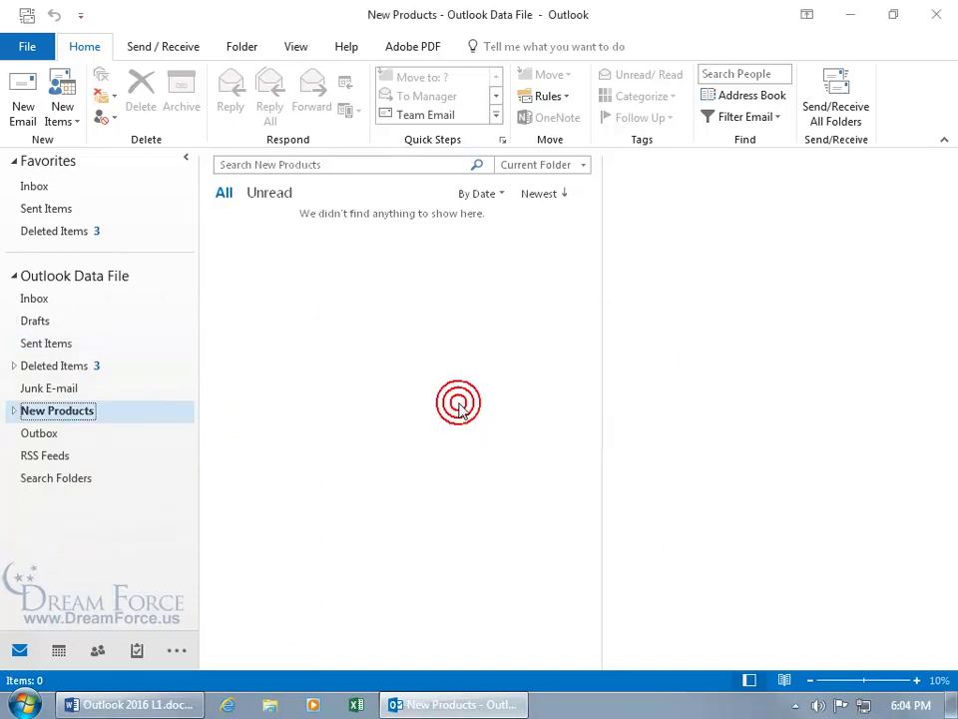
pyautogui.click(58, 368)
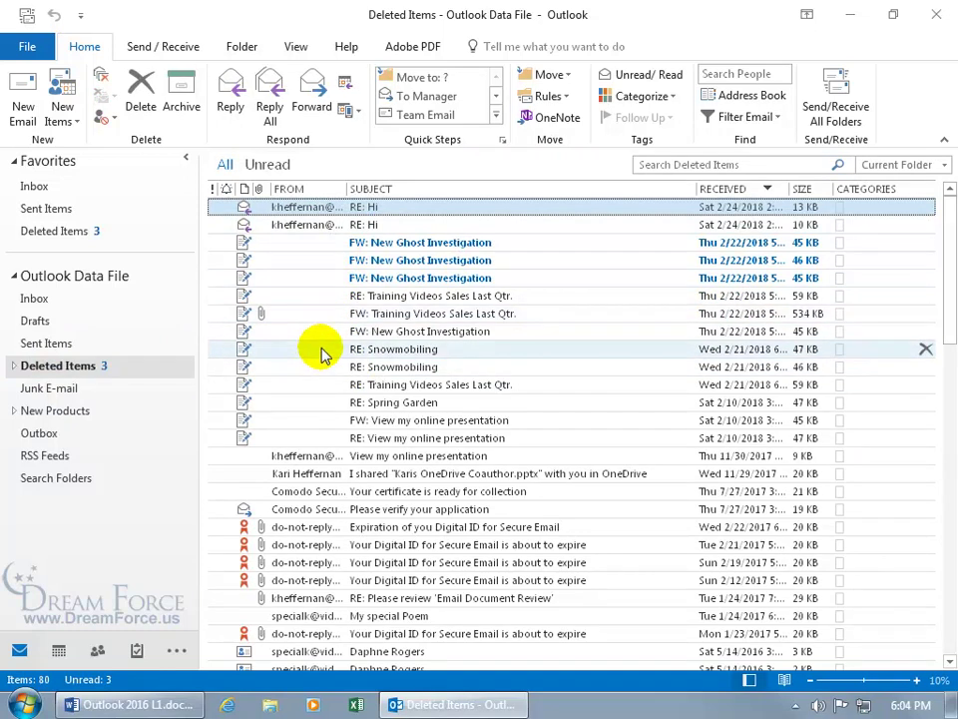
# Expand Deleted Items and its New Products folder to reveal the Colors subfolder.
pyautogui.click(14, 367)
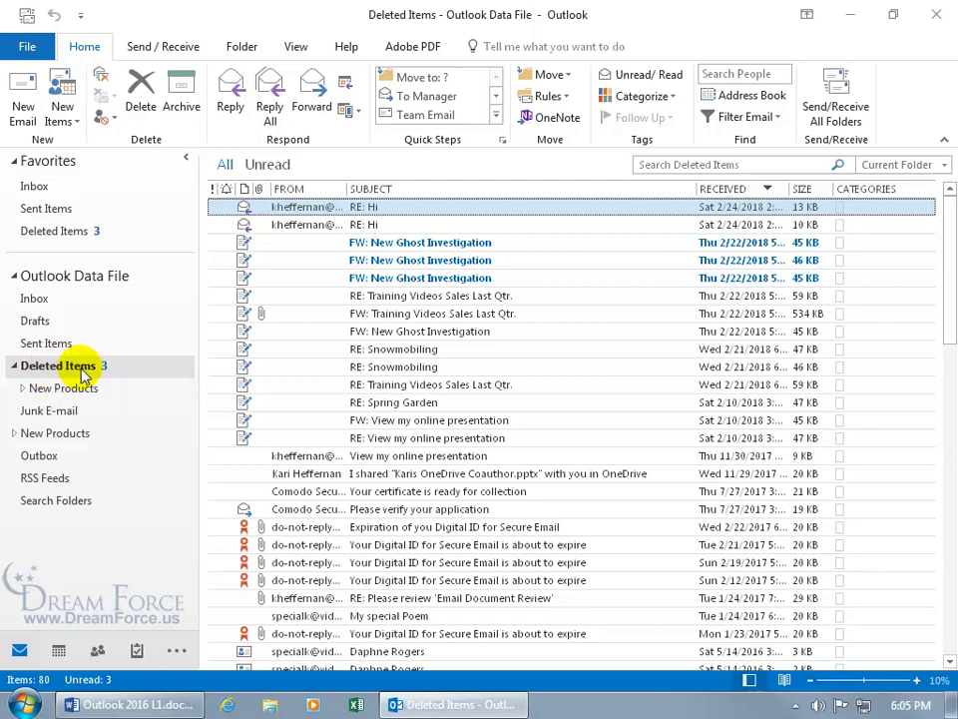
pyautogui.click(22, 388)
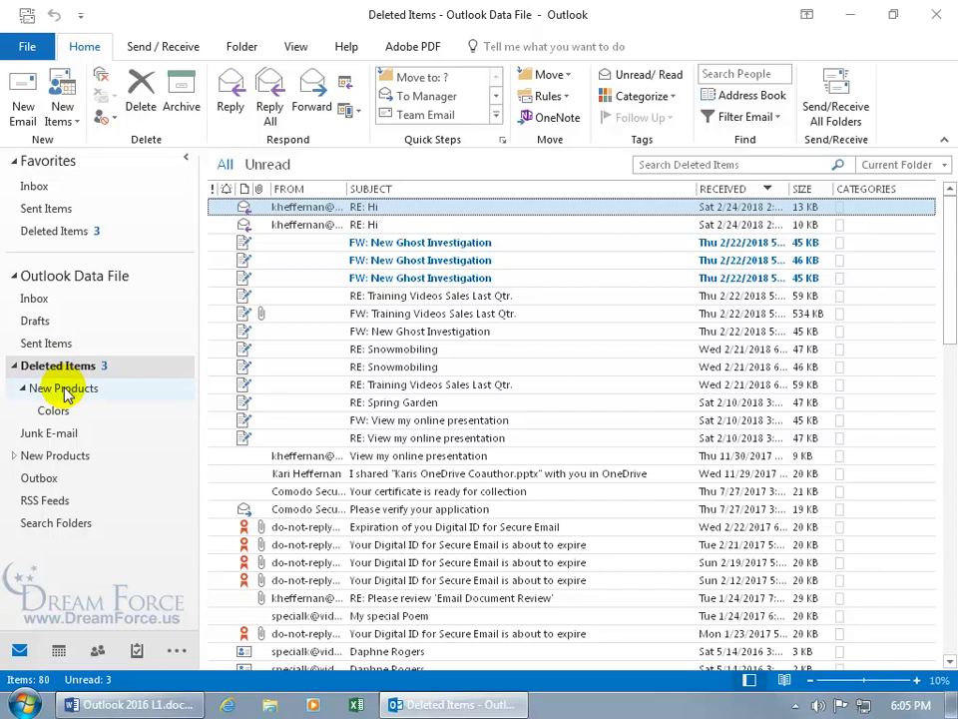
# Permanently delete the New Products folder, with its Colors subfolder, from Deleted Items.
pyautogui.rightClick(65, 393)
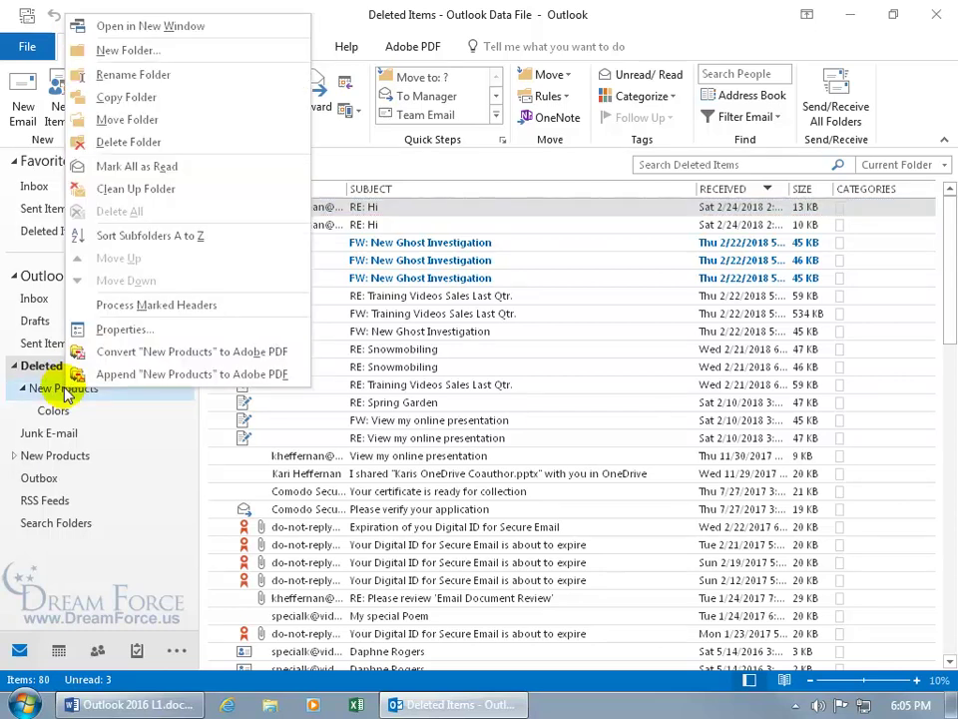
pyautogui.click(133, 143)
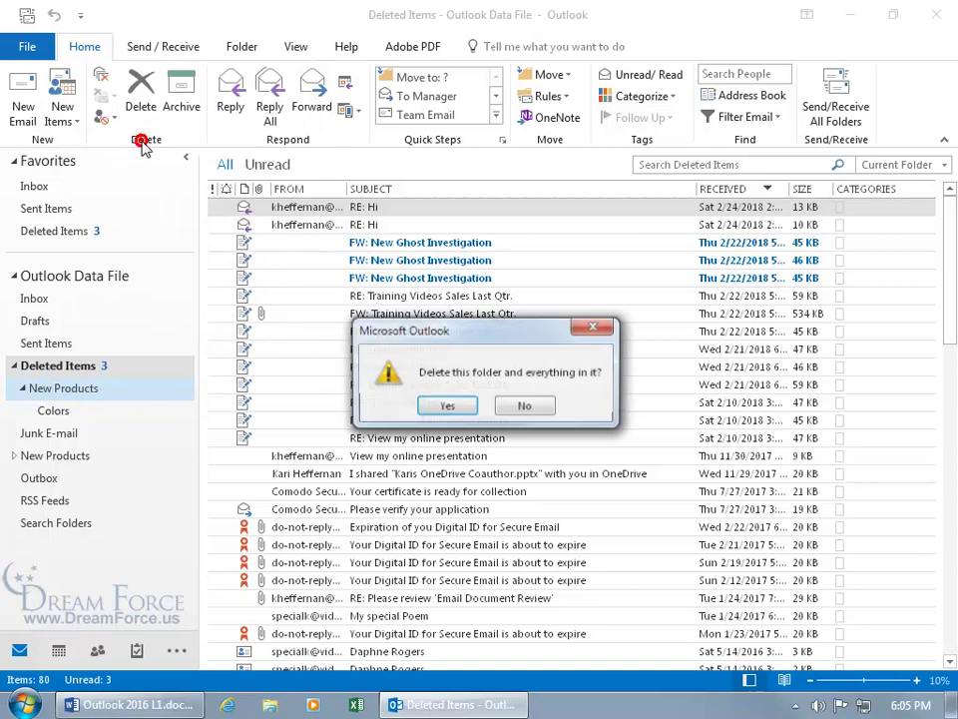
pyautogui.click(448, 407)
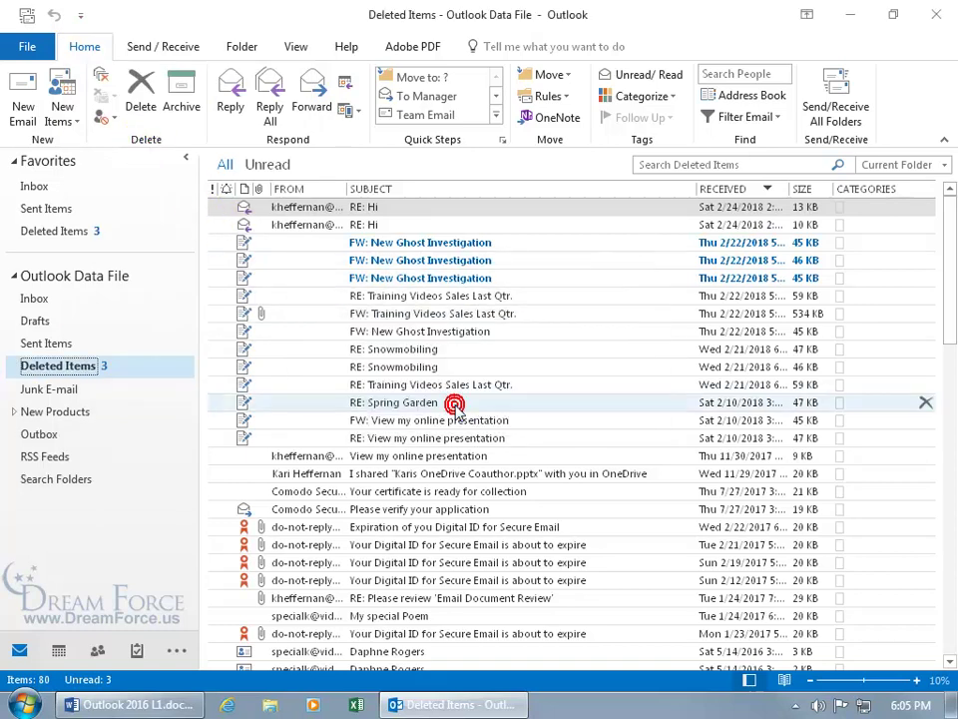
# Move the Colors subfolder from New Products into Drafts, then expand Drafts to confirm.
pyautogui.click(14, 410)
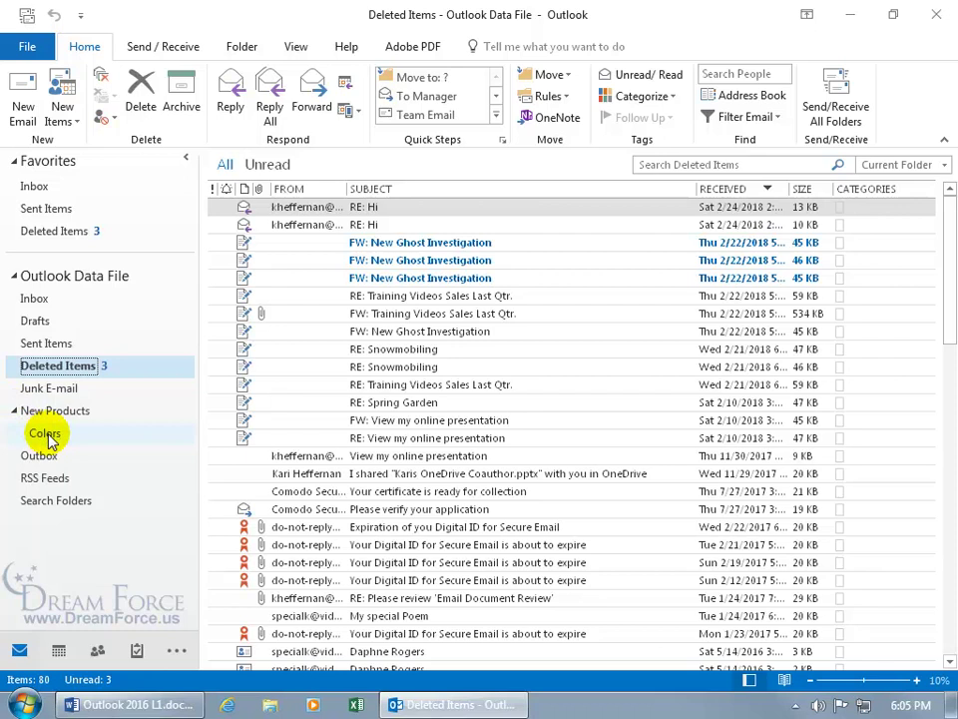
pyautogui.click(47, 441)
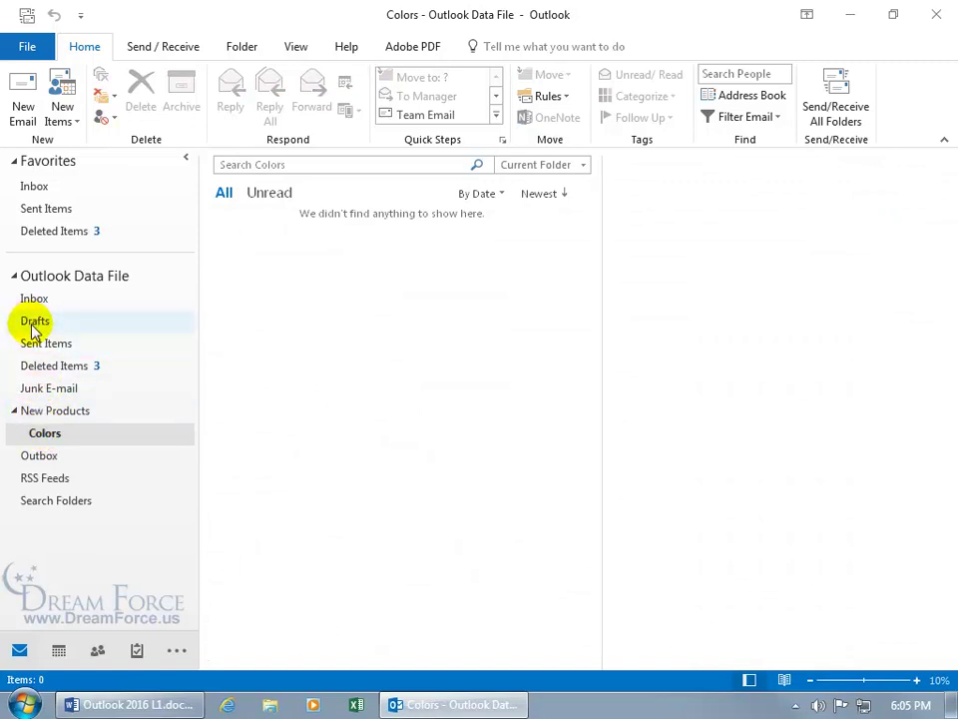
pyautogui.rightClick(41, 440)
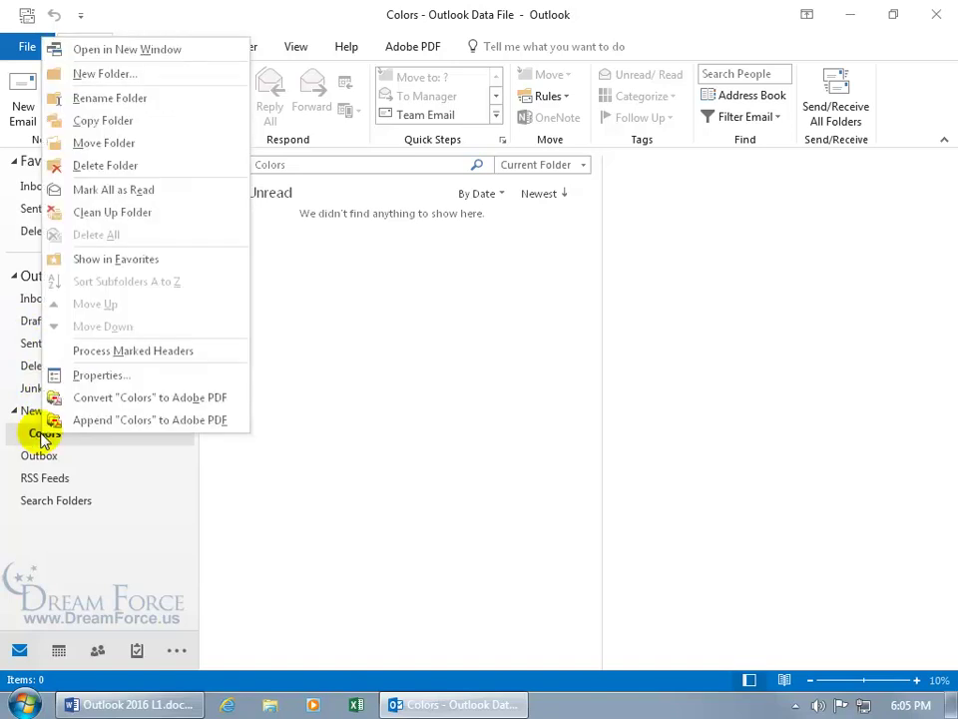
pyautogui.click(110, 145)
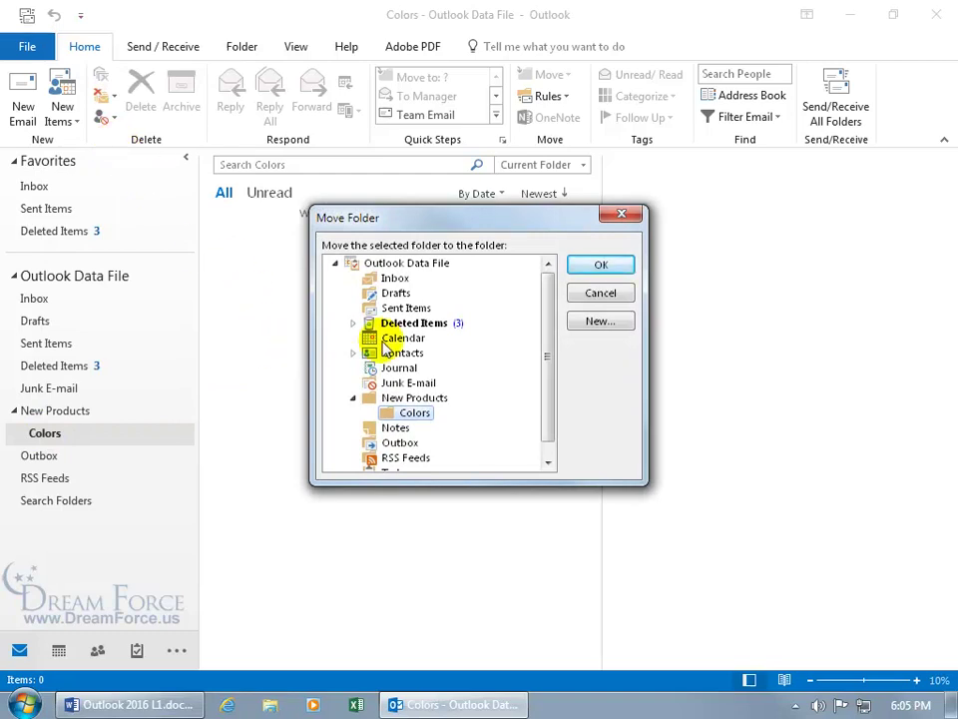
pyautogui.click(399, 294)
pyautogui.click(600, 265)
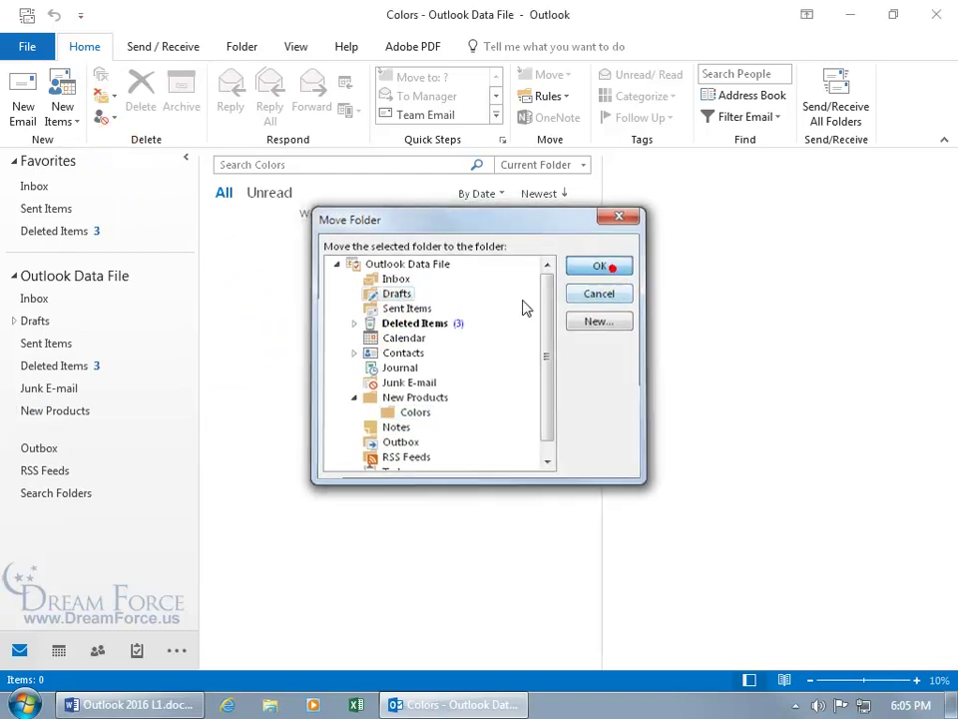
pyautogui.click(14, 321)
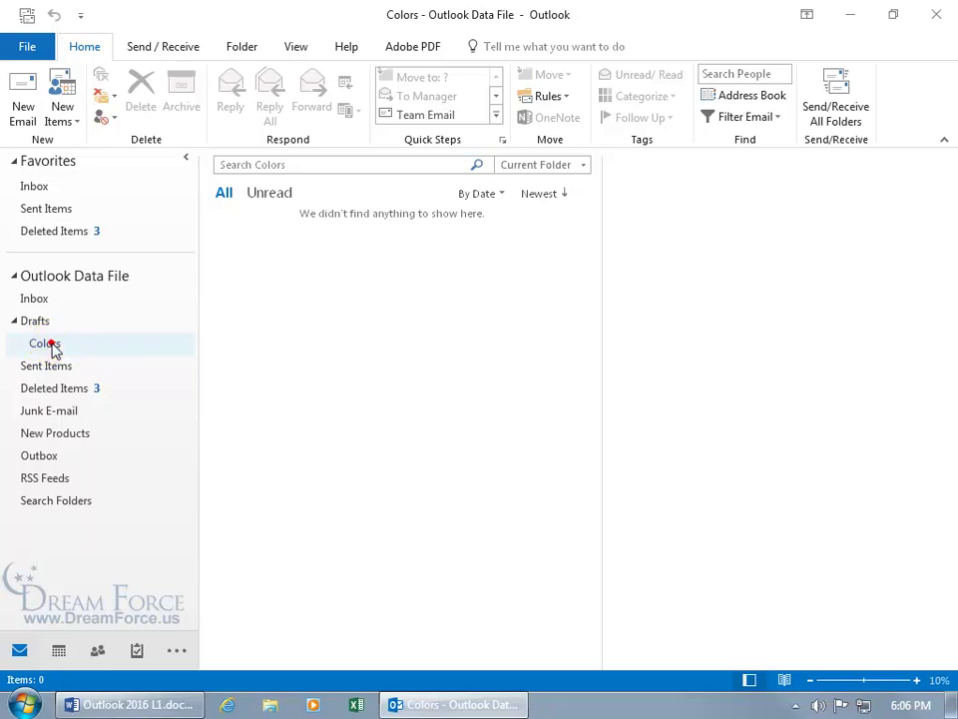
# Drag Colors from Drafts back onto New Products, confirm, and expand New Products.
pyautogui.moveTo(55, 349); pyautogui.dragTo(60, 439)
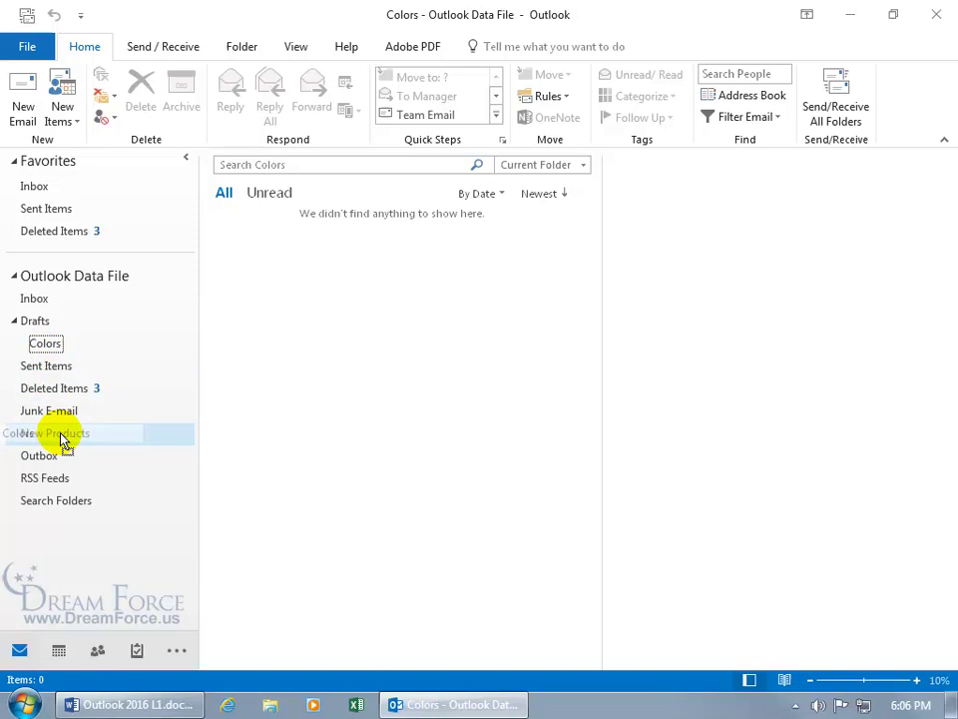
pyautogui.moveTo(61, 440); pyautogui.dragTo(92, 440)
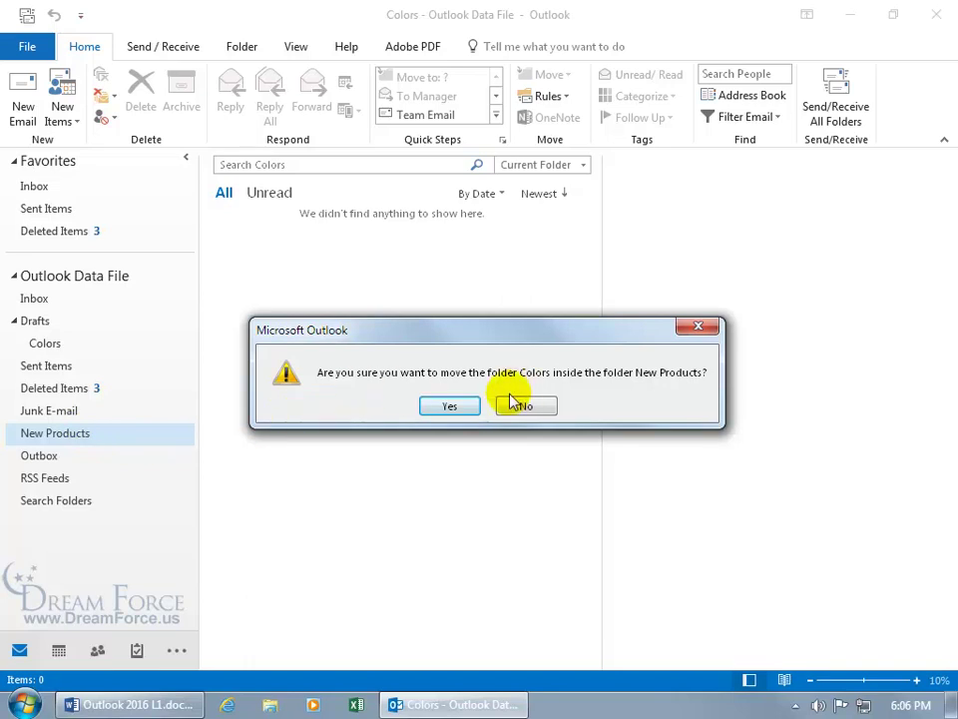
pyautogui.click(456, 406)
pyautogui.click(14, 411)
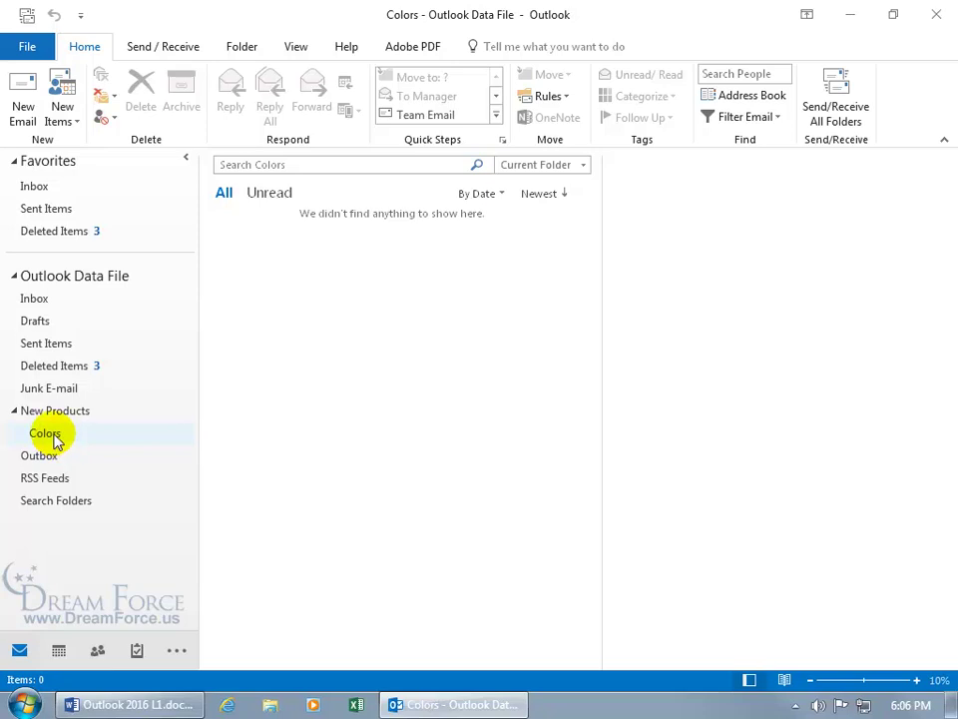
# Rename the Colors subfolder under New Products to 'Color'.
pyautogui.rightClick(55, 441)
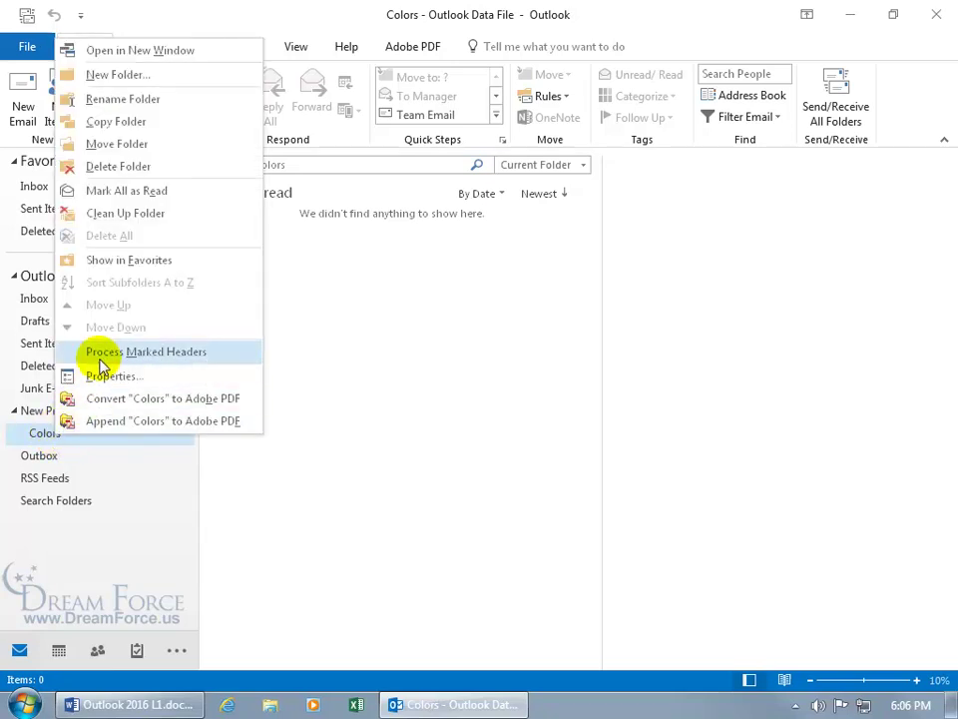
pyautogui.click(130, 105)
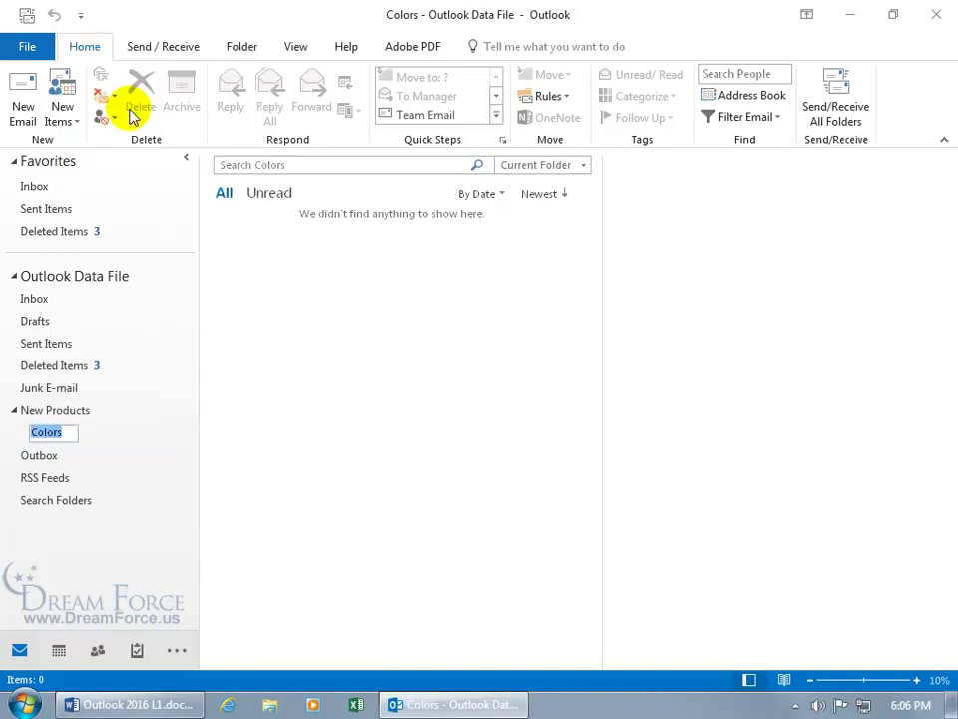
pyautogui.click(66, 432)
pyautogui.press('BackSpace')
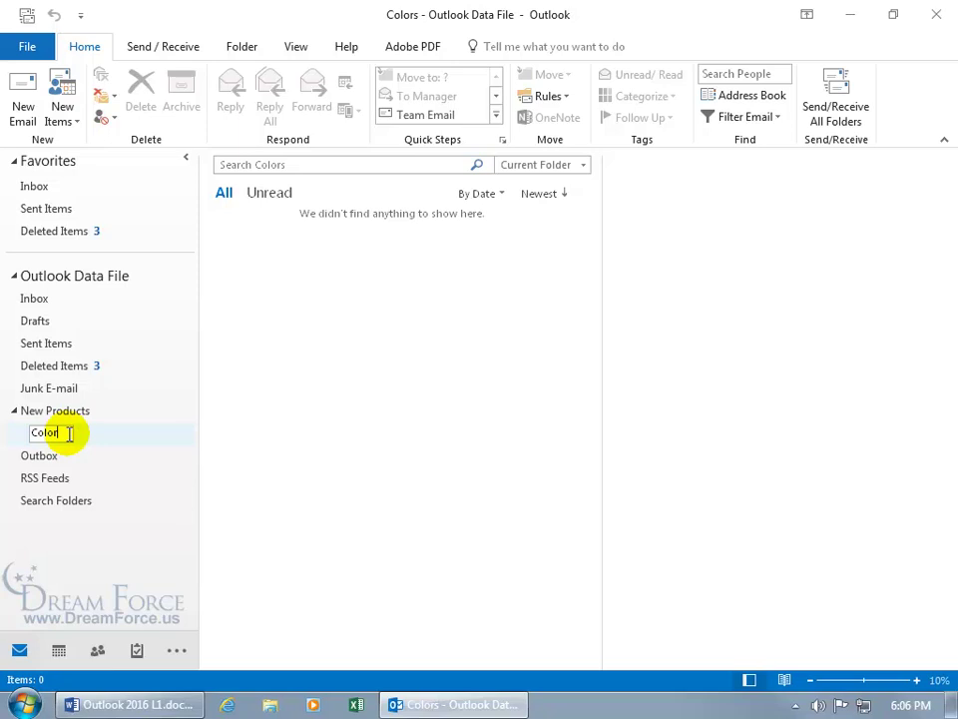
pyautogui.press('Return')
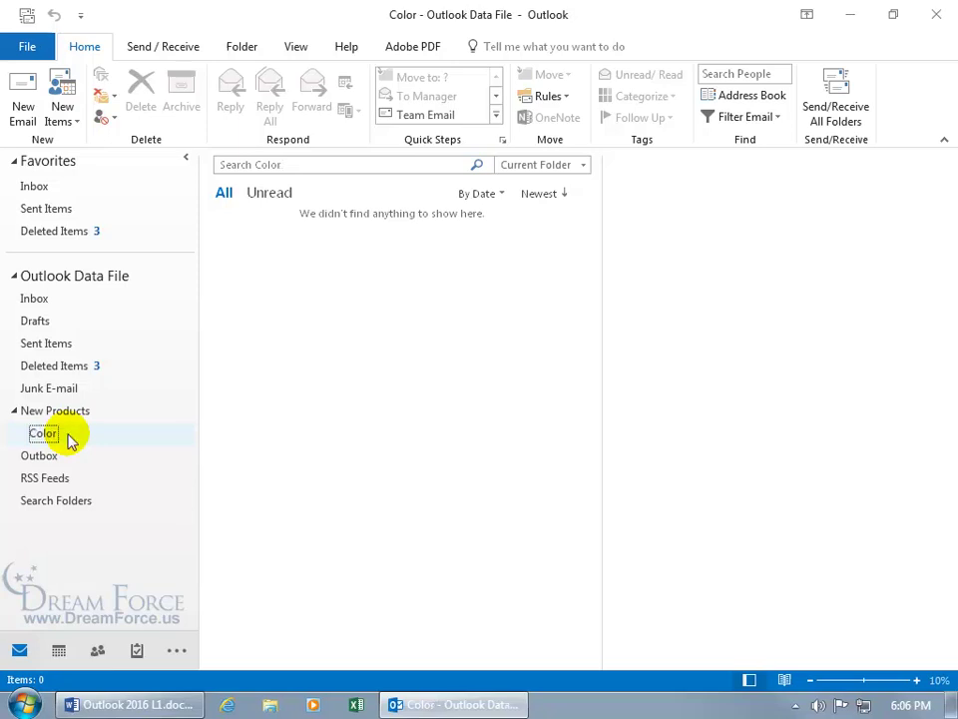